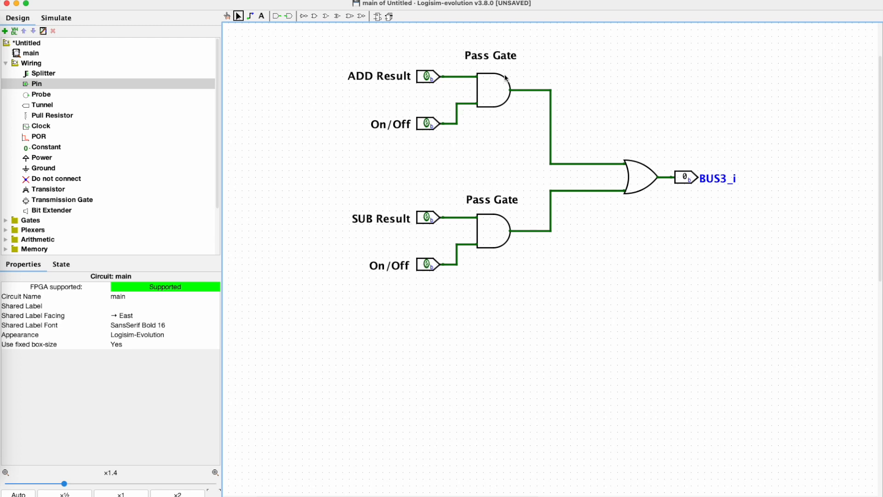
left_click(532, 90)
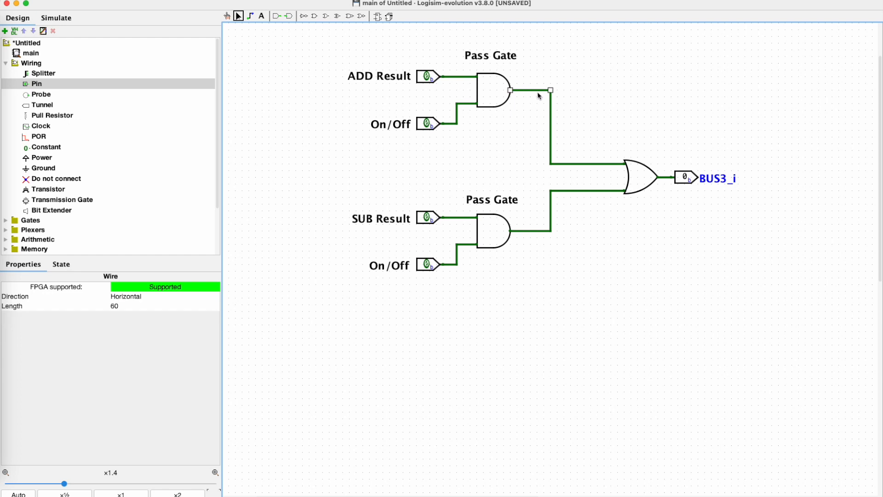
left_click(535, 100)
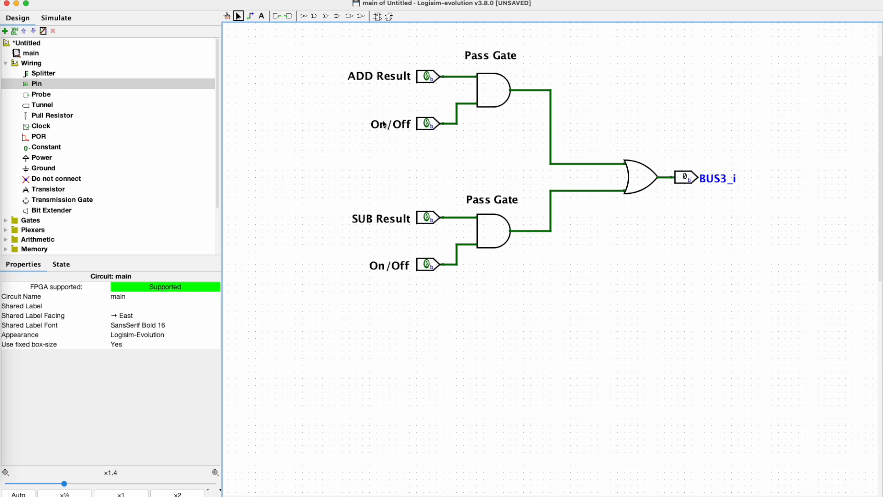
Simulate the subtract path by setting its On/Off pin to 1, toggling SUB Result repeatedly, and setting On/Off back to 0
left_click(228, 16)
left_click(429, 266)
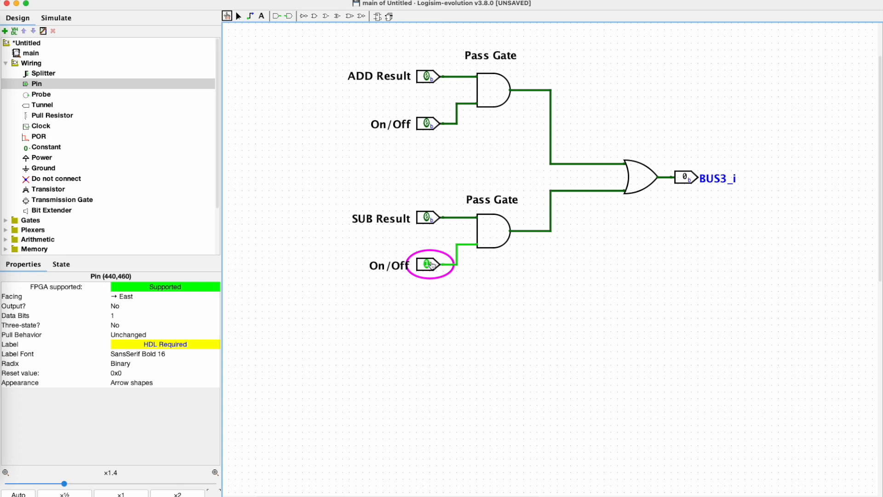
left_click(429, 221)
left_click(429, 221)
left_click(429, 221)
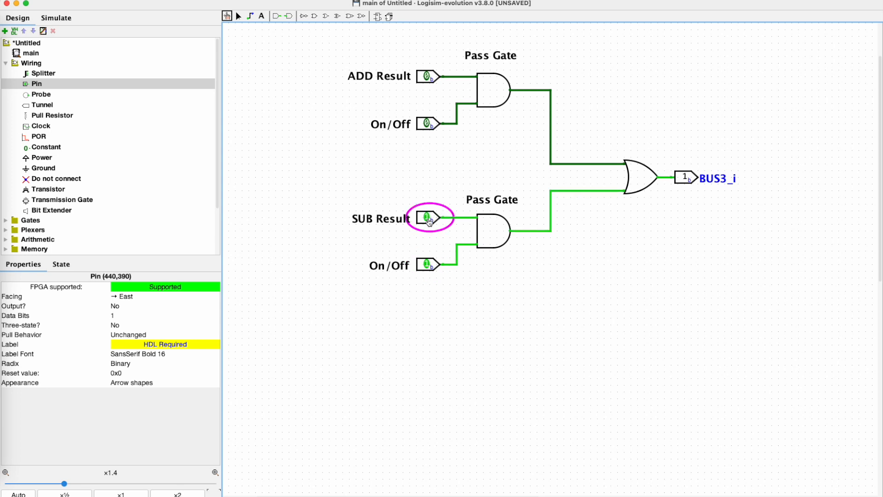
left_click(429, 221)
left_click(429, 221)
left_click(429, 220)
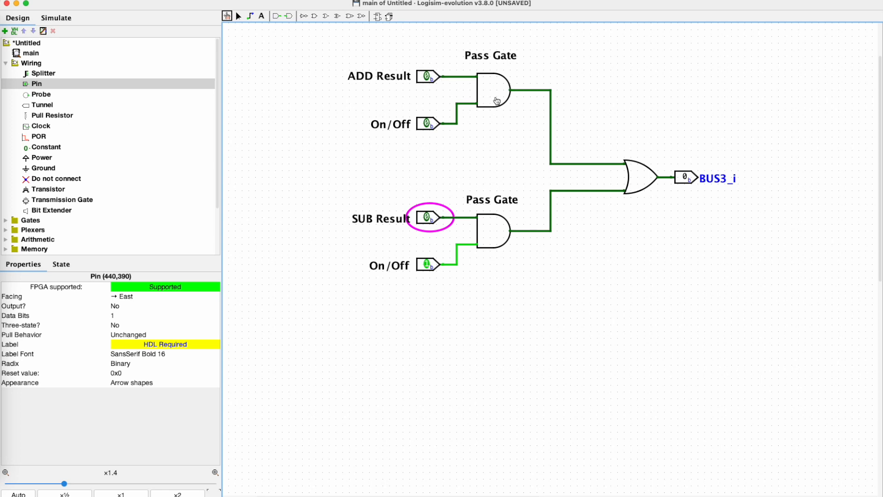
left_click(427, 265)
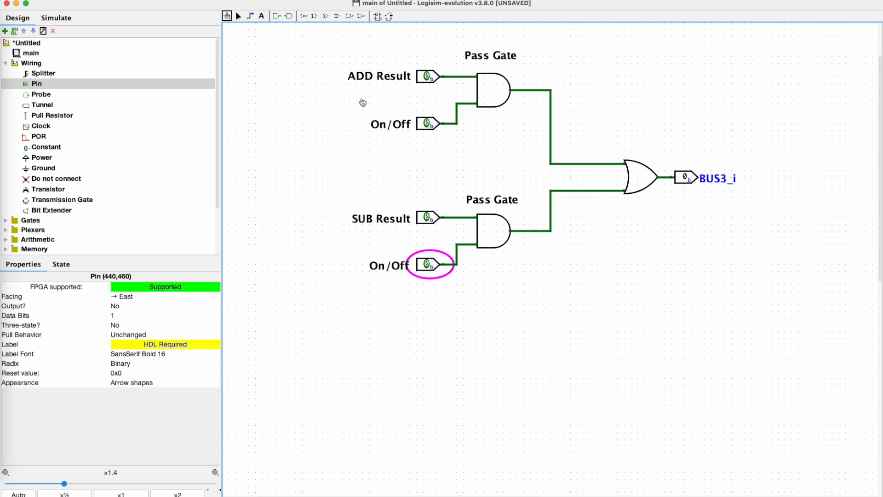
Simulate the add path by setting its On/Off pin to 1 and toggling ADD Result between 1 and 0
left_click(424, 125)
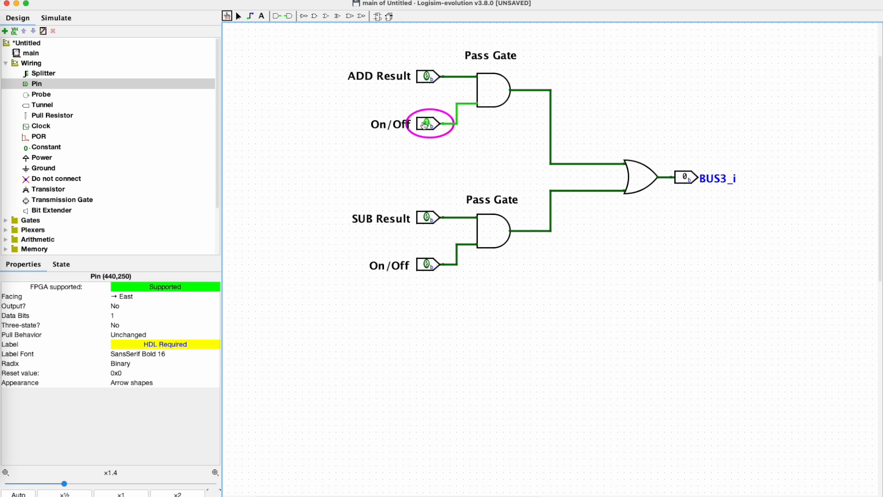
left_click(427, 78)
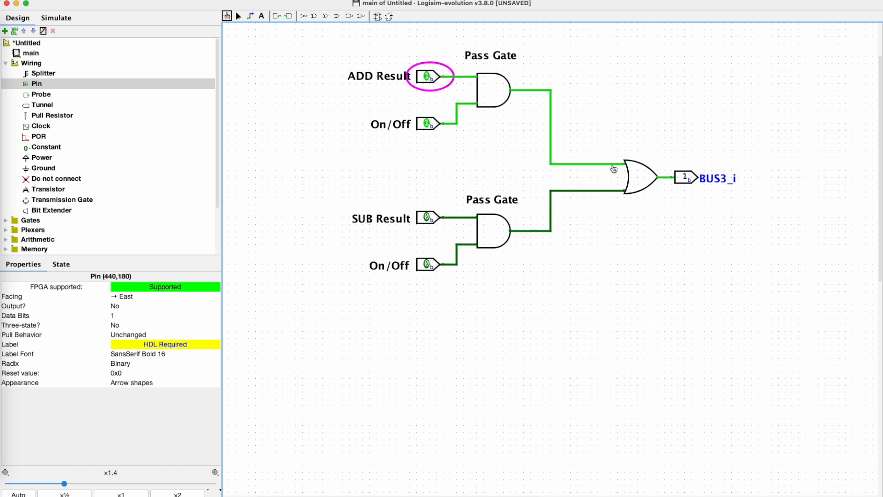
left_click(425, 77)
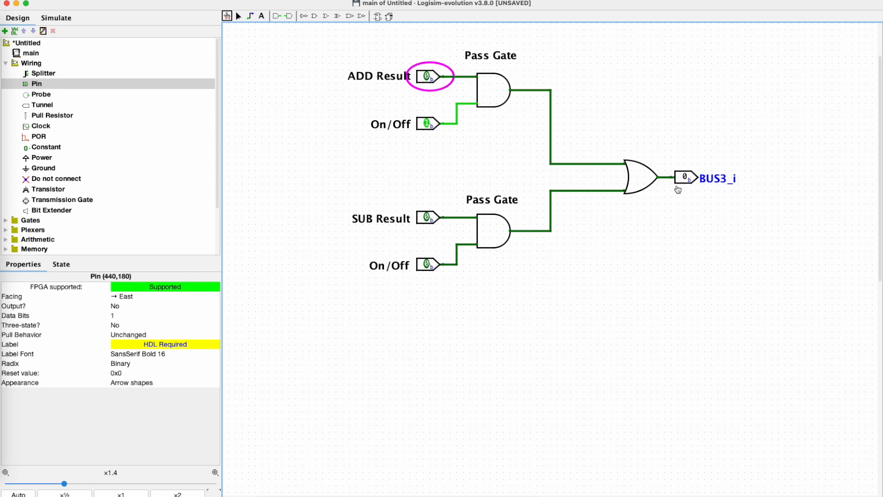
left_click(419, 76)
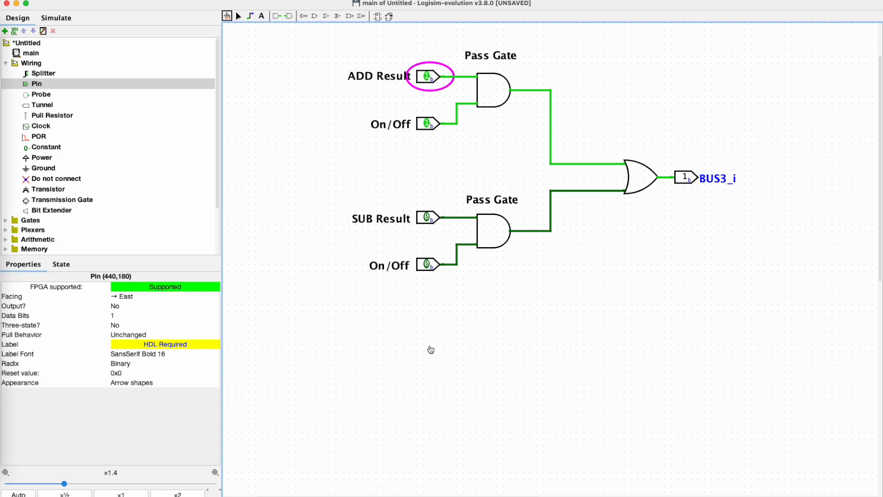
left_click(425, 79)
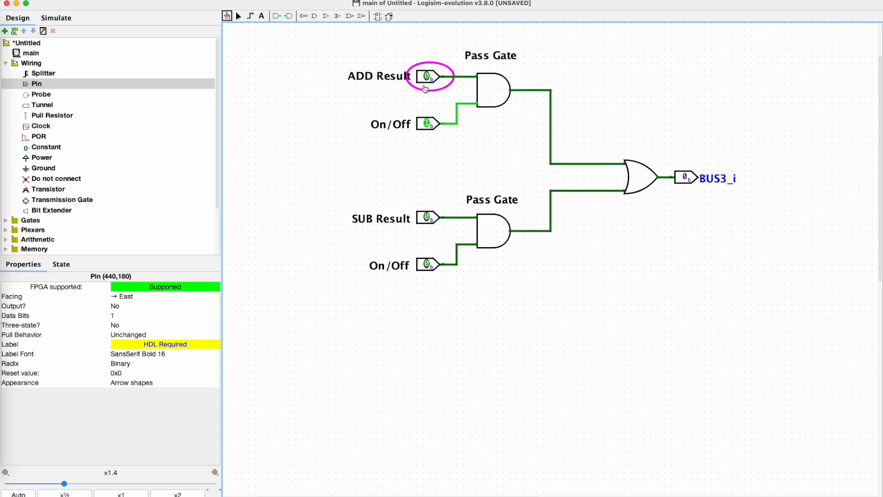
With the ADD pass gate still on, switch on the SUB On/Off pin, toggle SUB Result, and switch that On/Off pin off
left_click(426, 265)
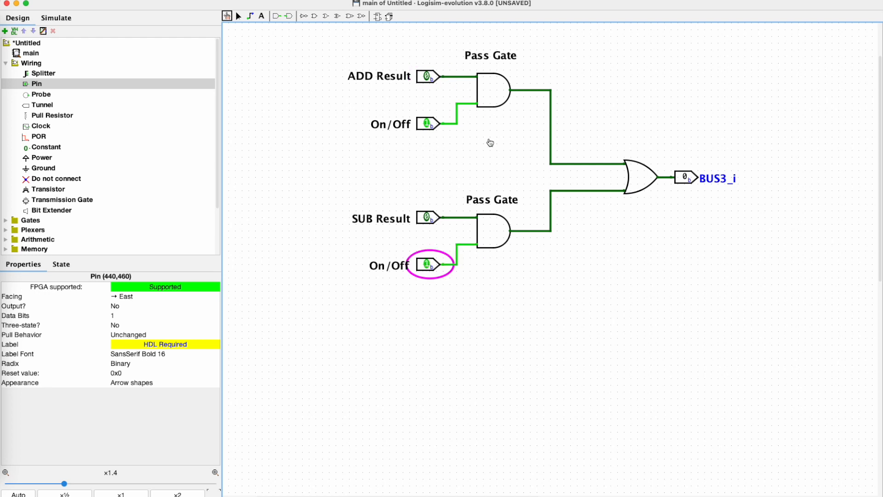
left_click(432, 218)
left_click(432, 219)
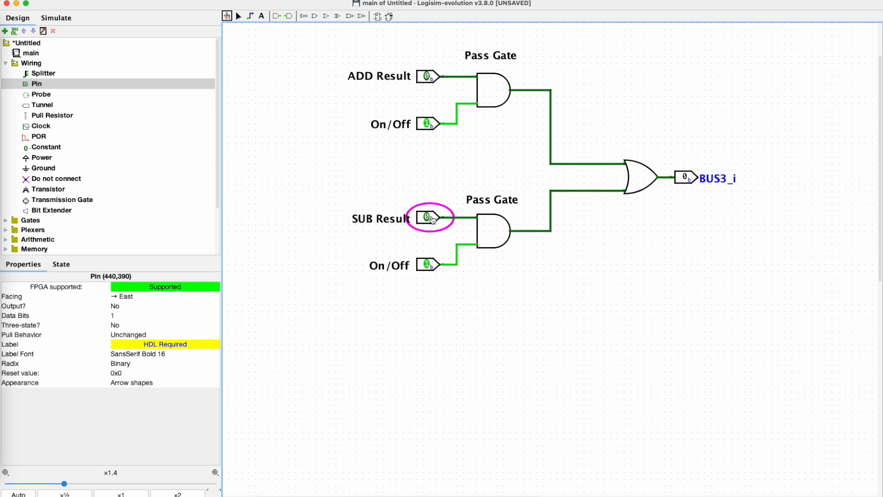
left_click(432, 218)
left_click(431, 219)
left_click(426, 269)
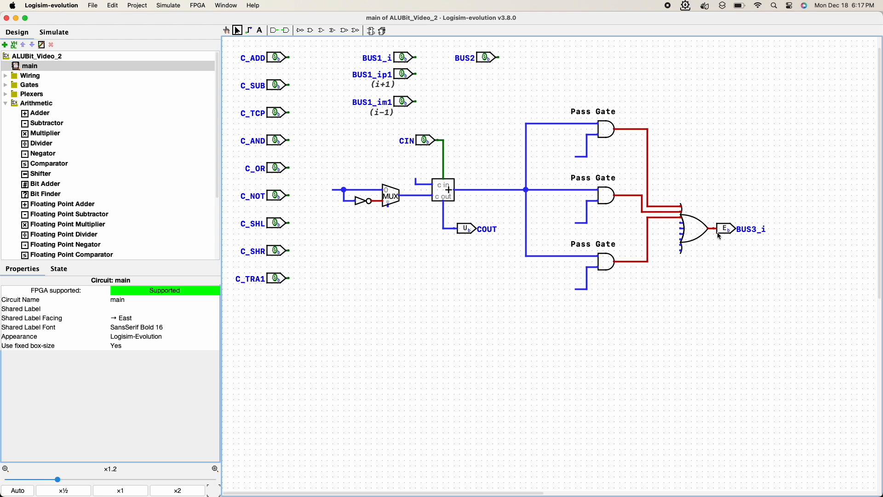
Open the main circuit's appearance editor and check which pins the first input port and the second output port represent
left_click(41, 45)
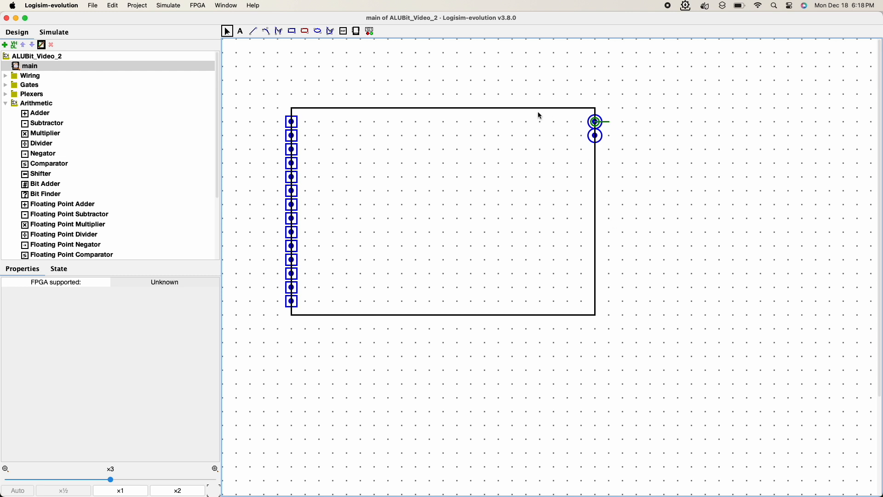
left_click(297, 128)
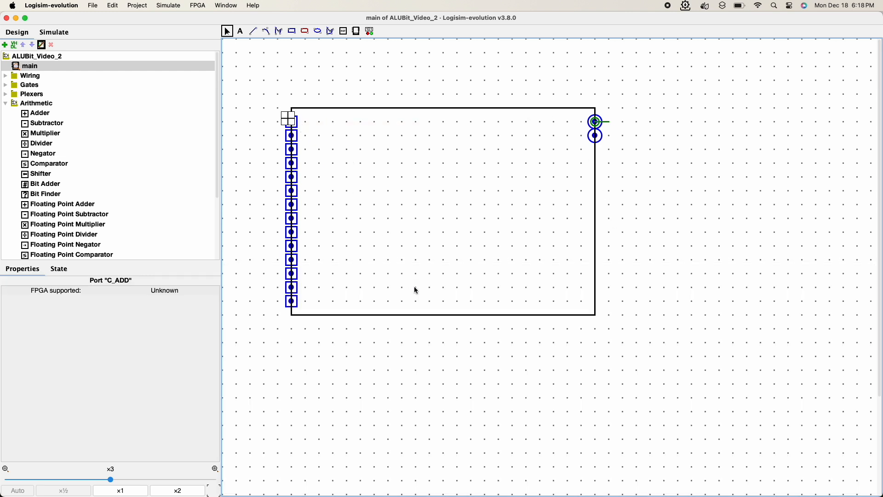
left_click(269, 134)
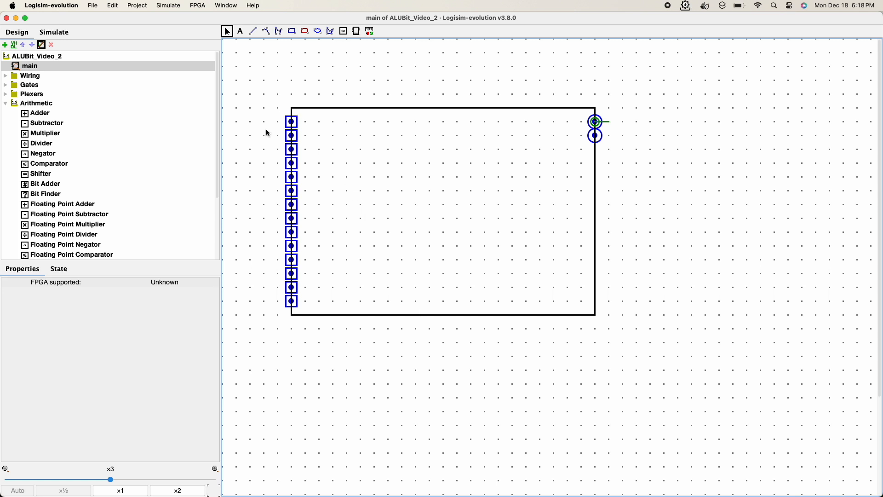
left_click(295, 125)
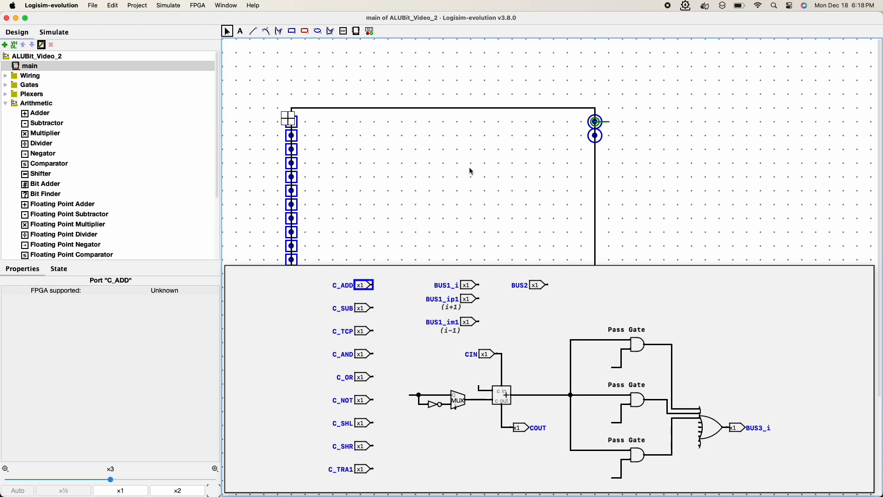
left_click(600, 140)
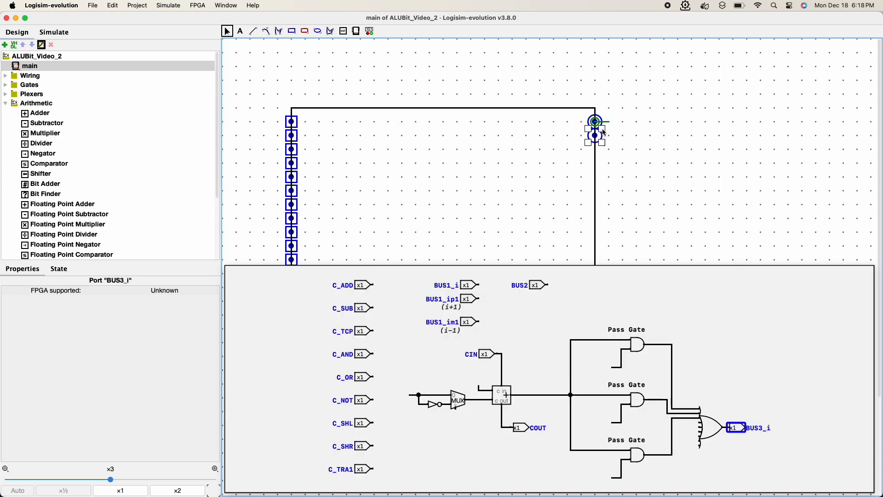
Move the anchor down the symbol's output edge level with the fifth input port, and check the first output and fifth and sixth input ports
left_click(610, 124)
left_click_drag(610, 124, 607, 176)
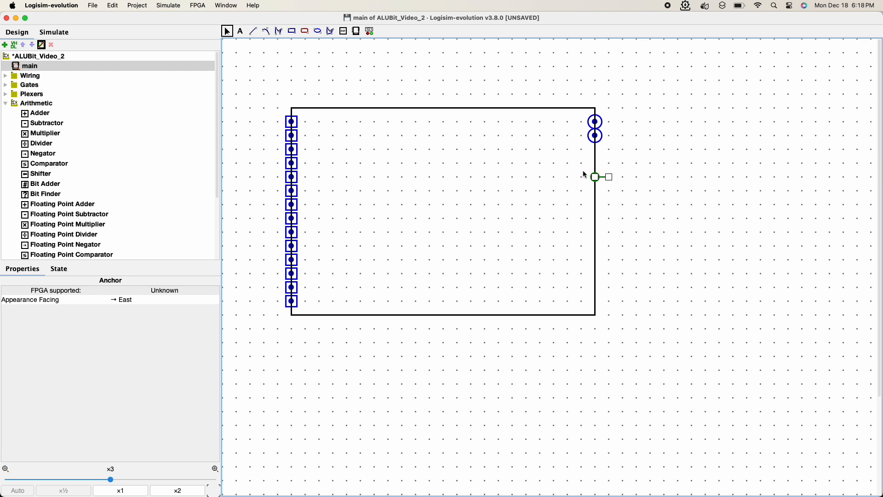
left_click(599, 123)
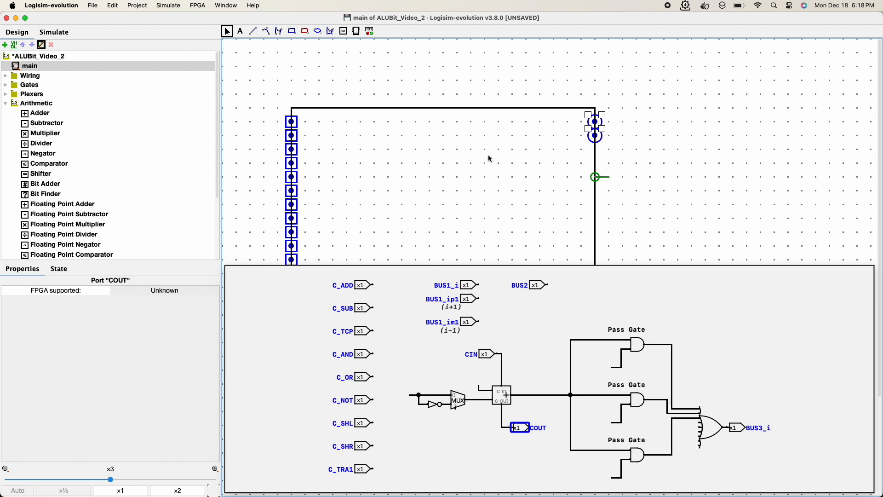
left_click(295, 182)
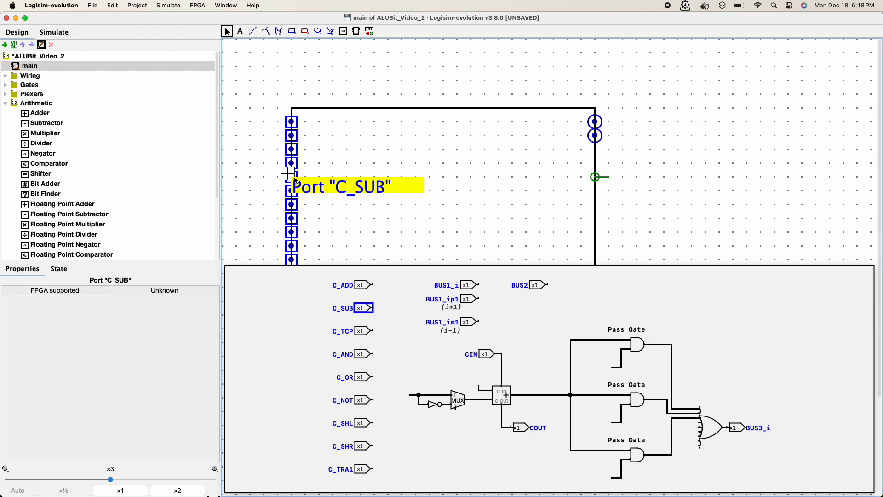
left_click(296, 196)
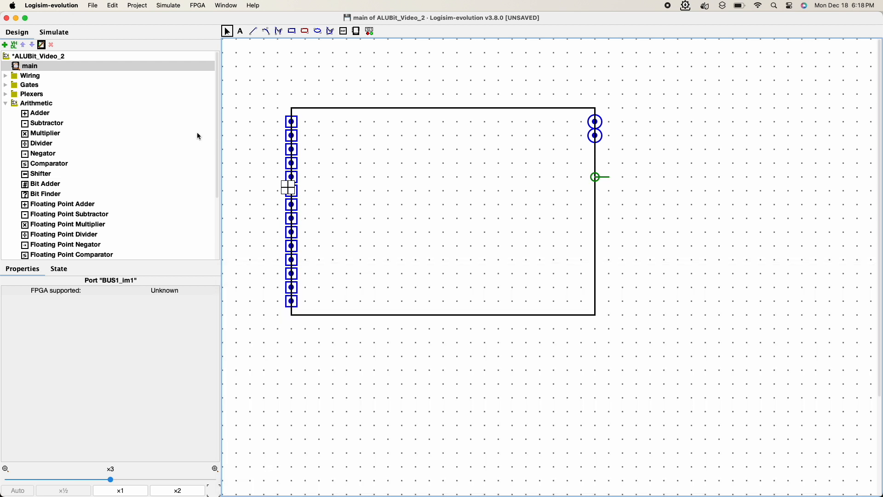
Rename the main circuit to ALUBit and set its appearance to Custom
left_click(34, 66)
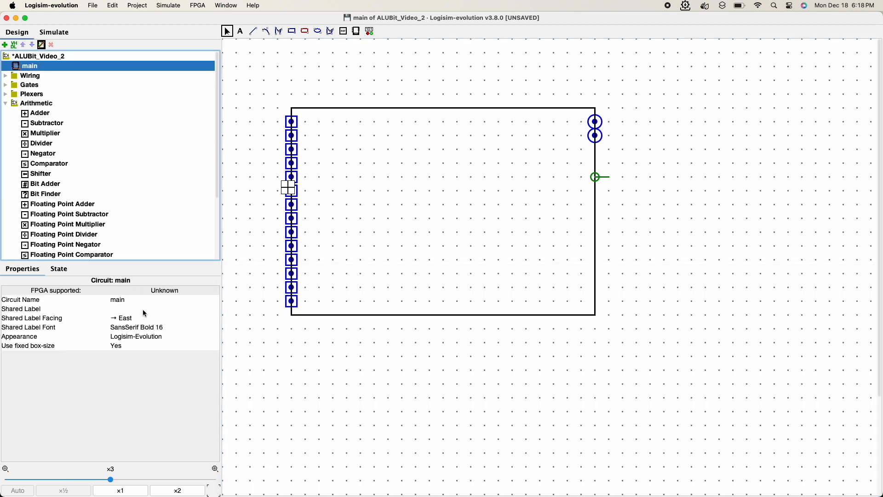
left_click(130, 300)
left_click_drag(129, 299, 103, 302)
type("AL")
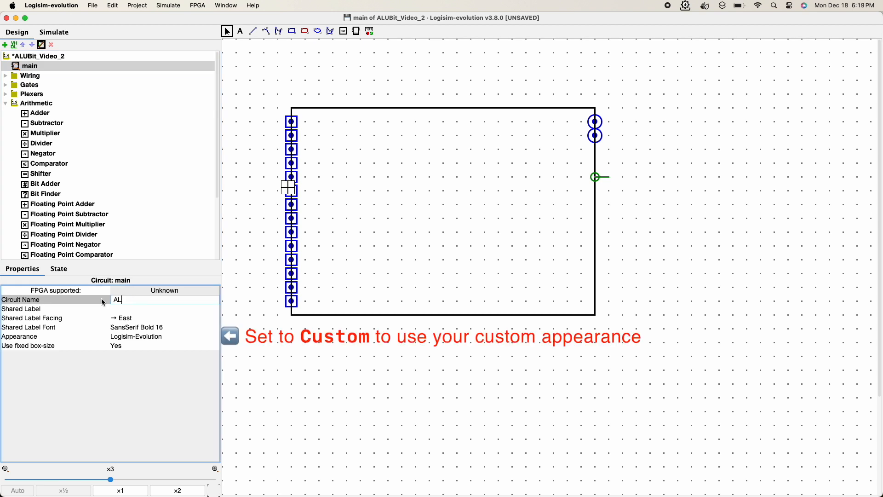
type("UBit")
key("Return")
left_click(124, 338)
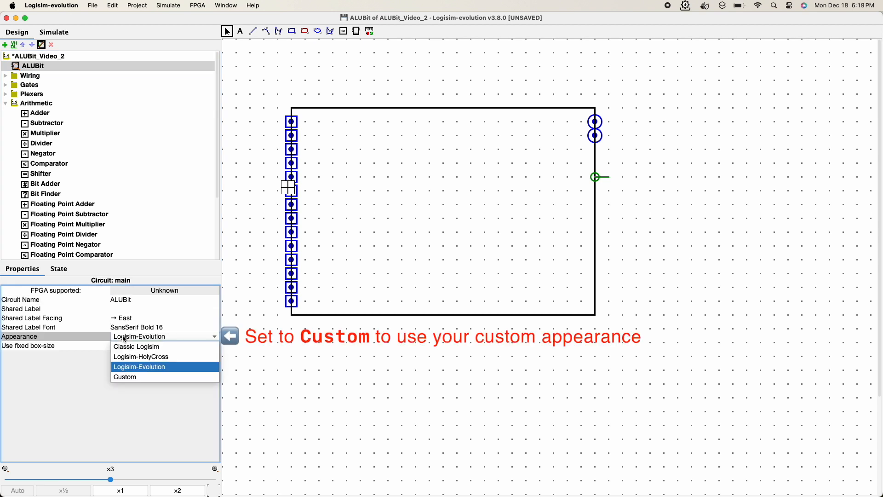
left_click(140, 377)
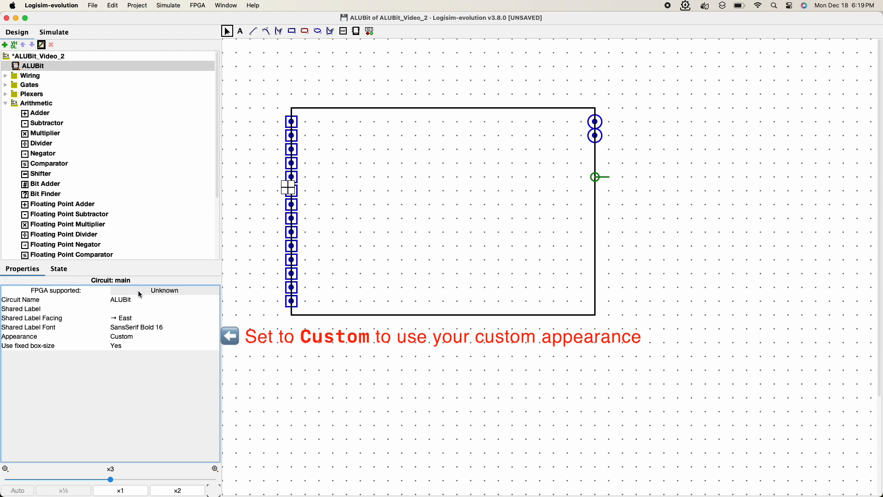
Add a new circuit named Test to the project and place an ALUBit subcircuit in it
left_click(40, 68)
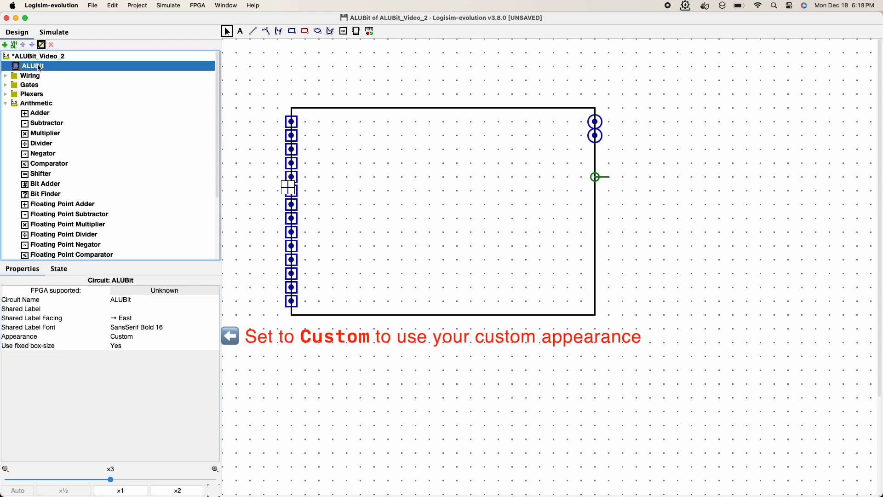
double_click(40, 67)
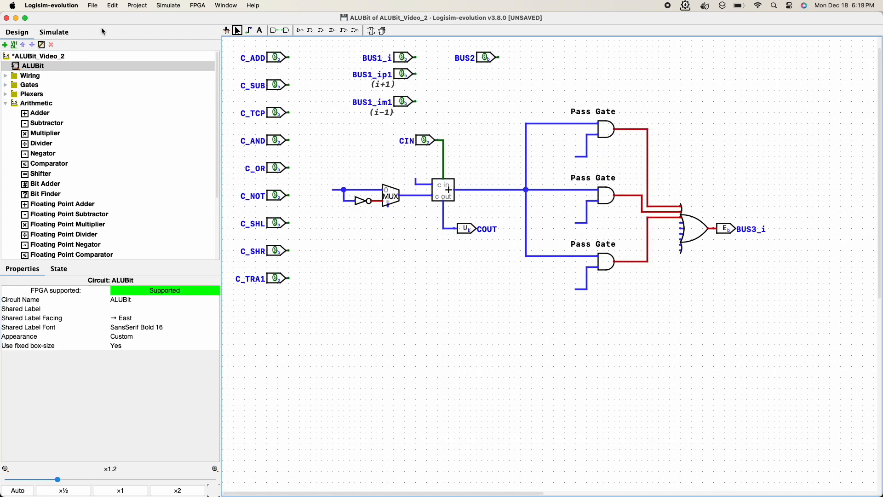
left_click(136, 7)
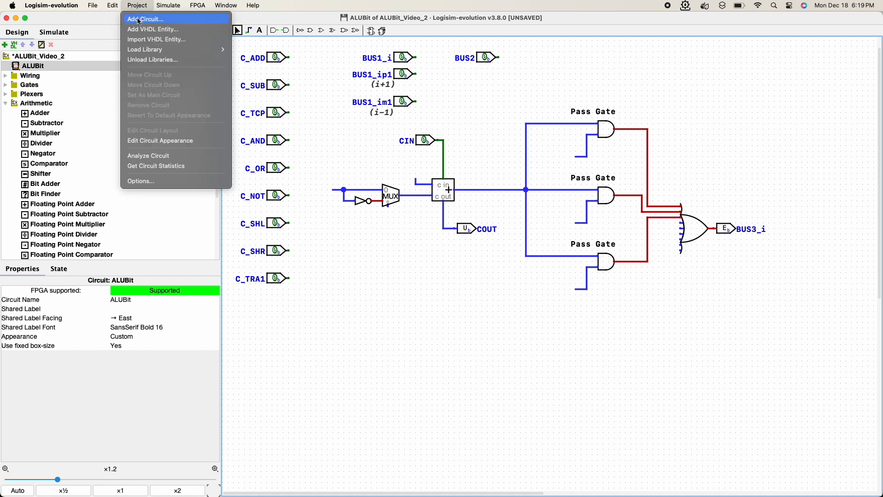
left_click(142, 20)
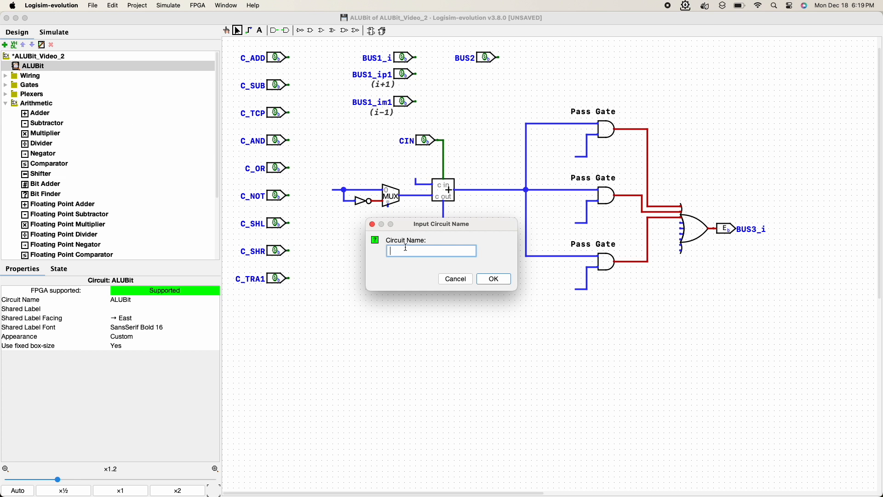
type("Test")
key("Return")
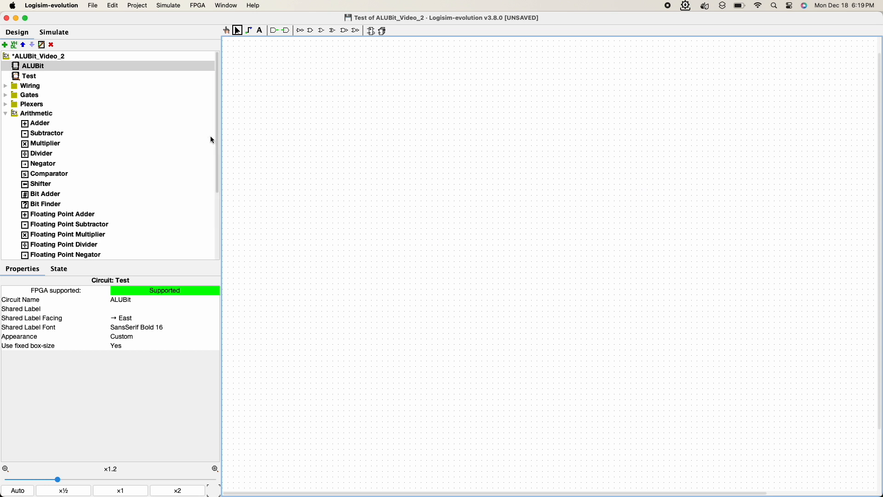
left_click(31, 66)
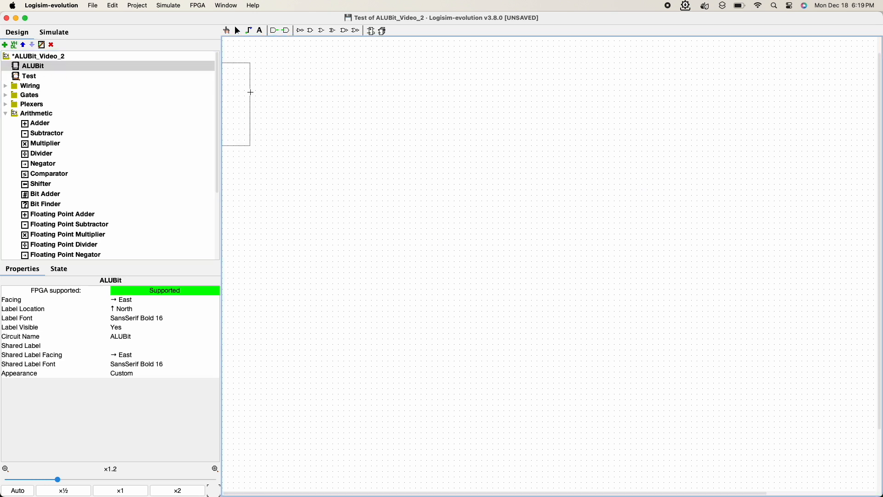
left_click(450, 150)
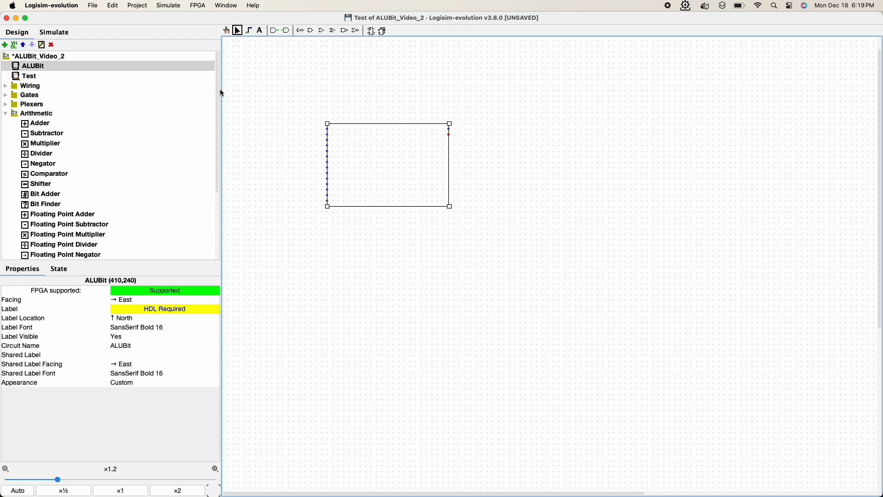
Check the ALUBit circuit's custom appearance and return to its circuit layout
double_click(30, 66)
left_click(41, 45)
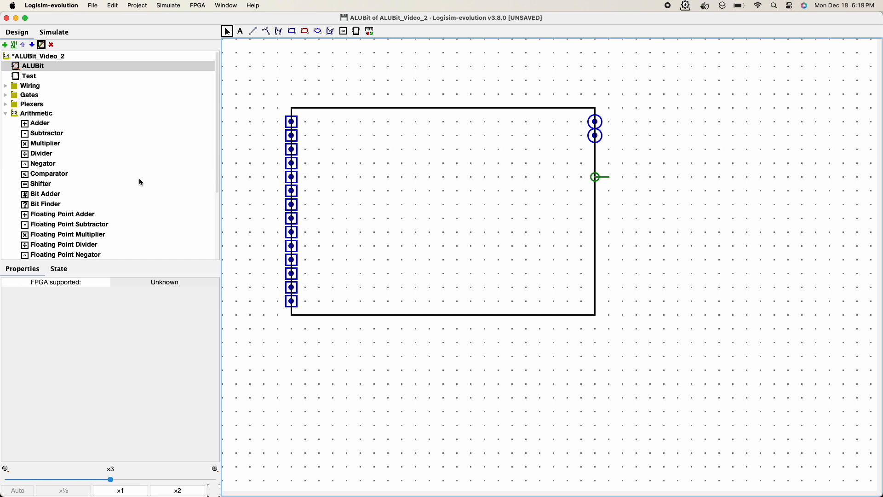
double_click(31, 67)
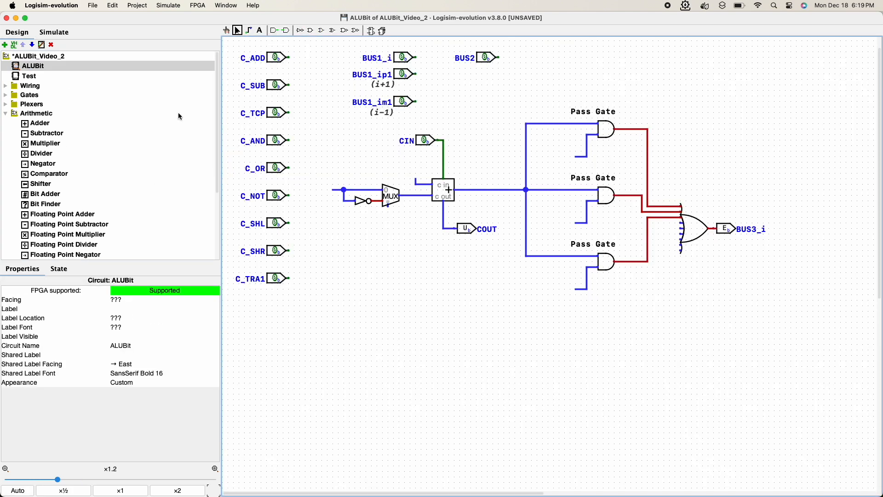
scroll(337, 183, "up", 1)
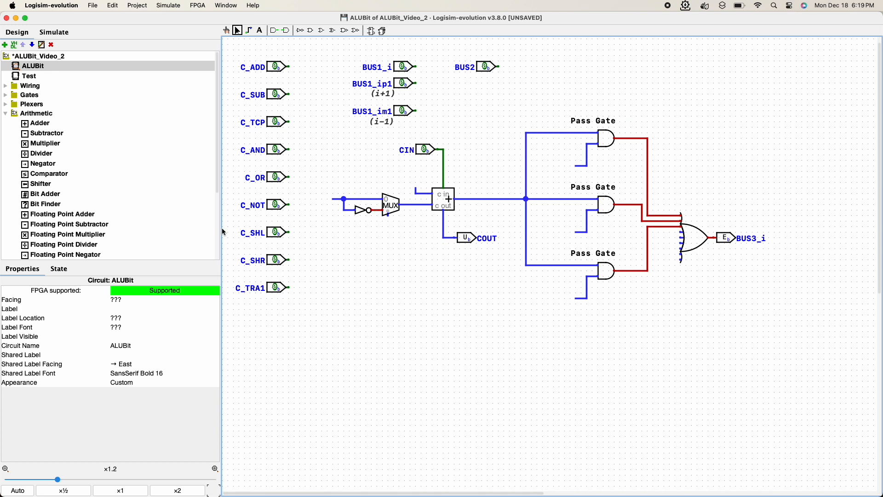
Look through the components in the Plexers and Arithmetic libraries
left_click(8, 114)
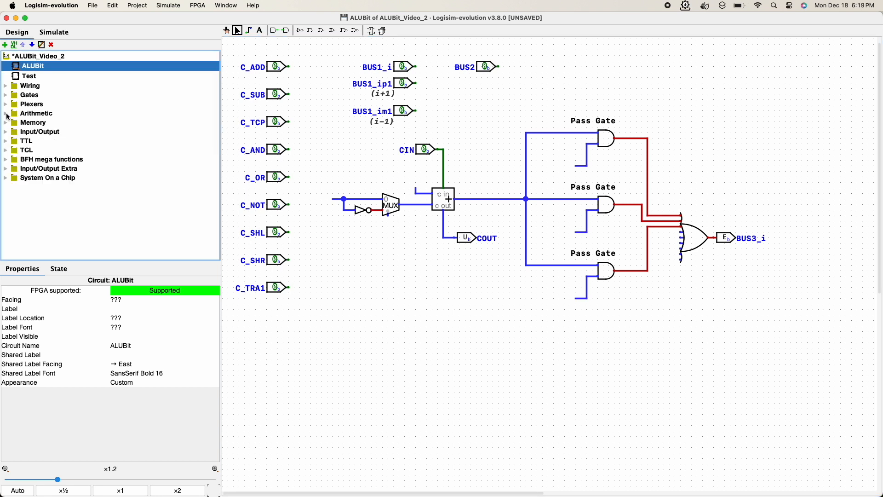
left_click(6, 105)
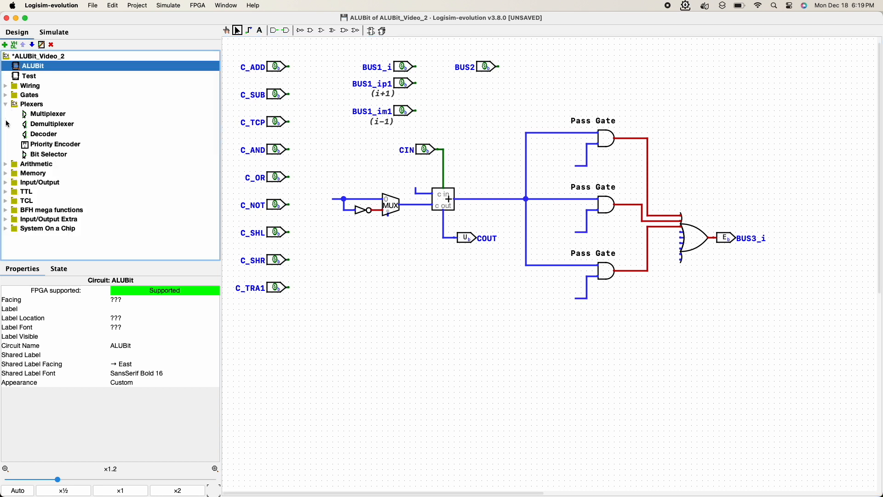
left_click(6, 164)
scroll(44, 151, "up", 3)
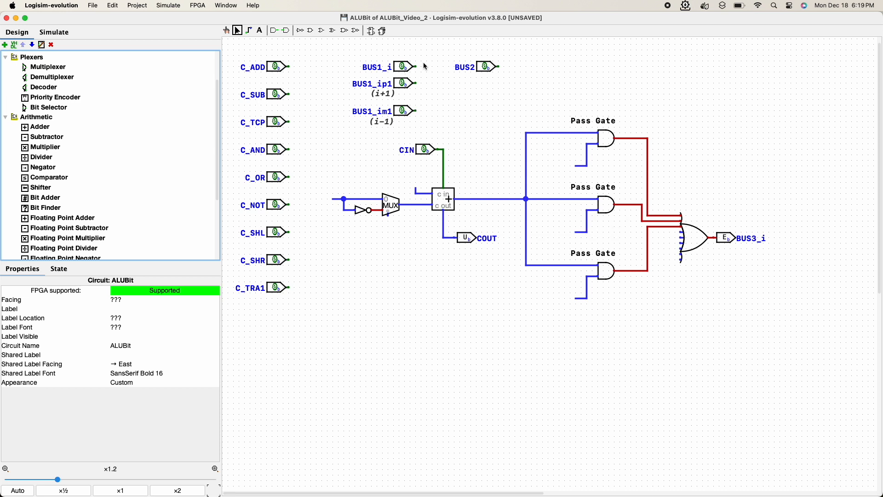
Try the BUS2 input pin in different facing directions
left_click(405, 68)
left_click(485, 68)
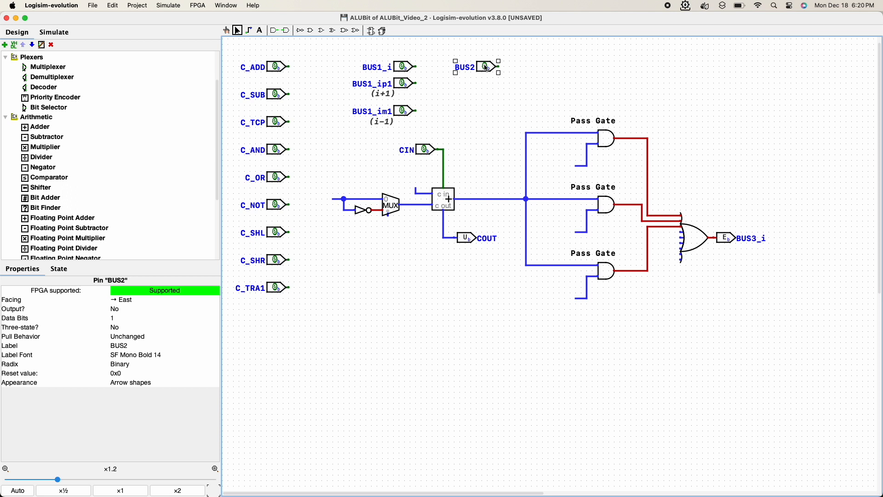
key("Down")
key("Left")
key("Up")
key("Right")
key("Down")
key("Left")
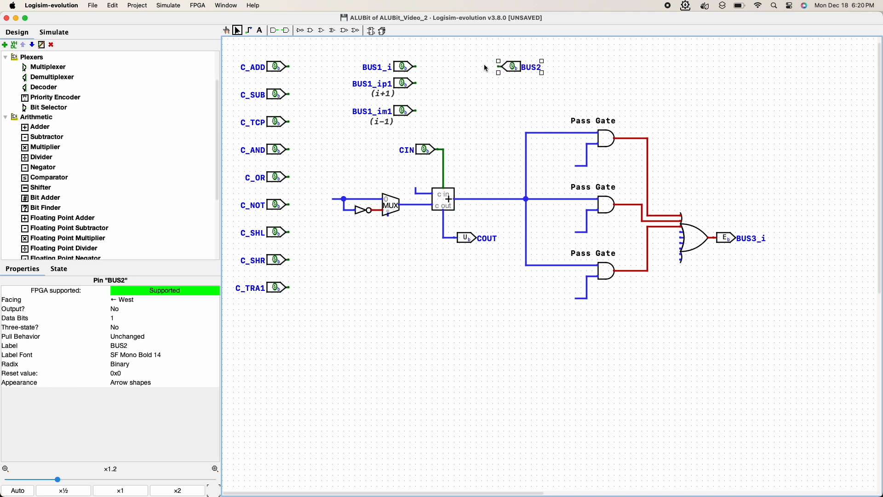
key("Up")
key("Right")
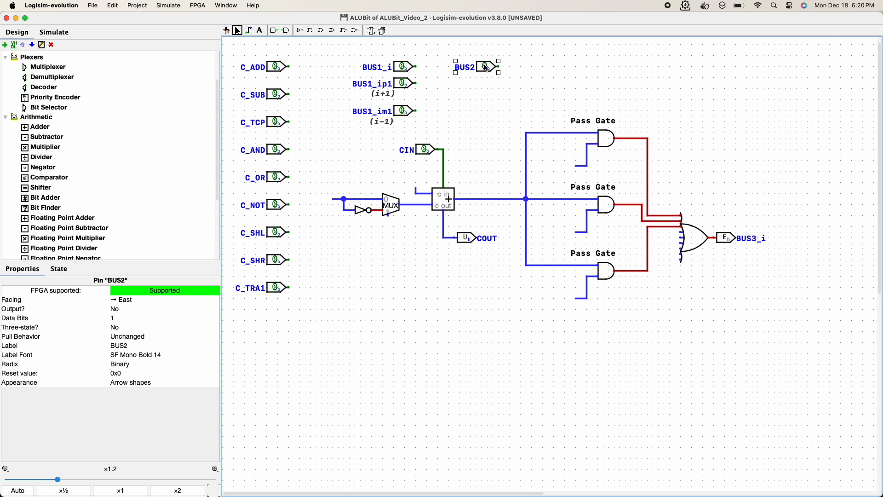
Turn the BUS1 and BUS2 input pins to face south and arrange them in a row: BUS1_ip1, BUS1_i, BUS1_im1, BUS2
key("Down")
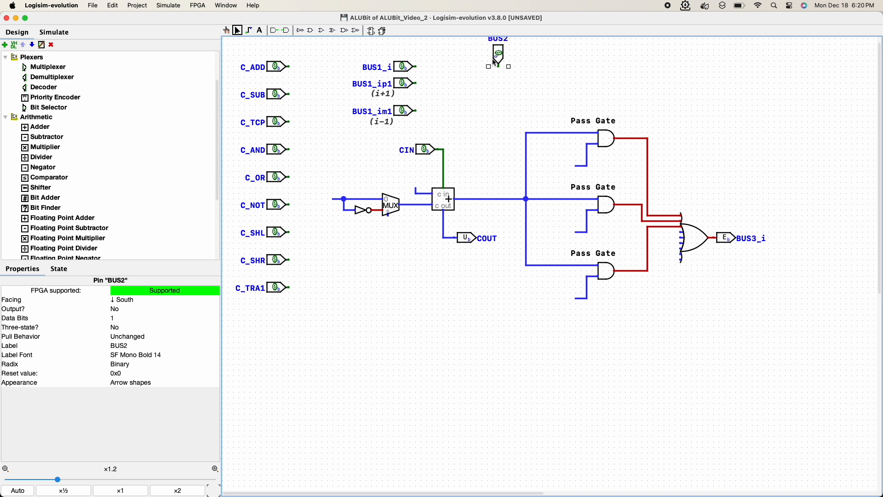
left_click_drag(502, 54, 482, 72)
left_click(405, 83)
key("Down")
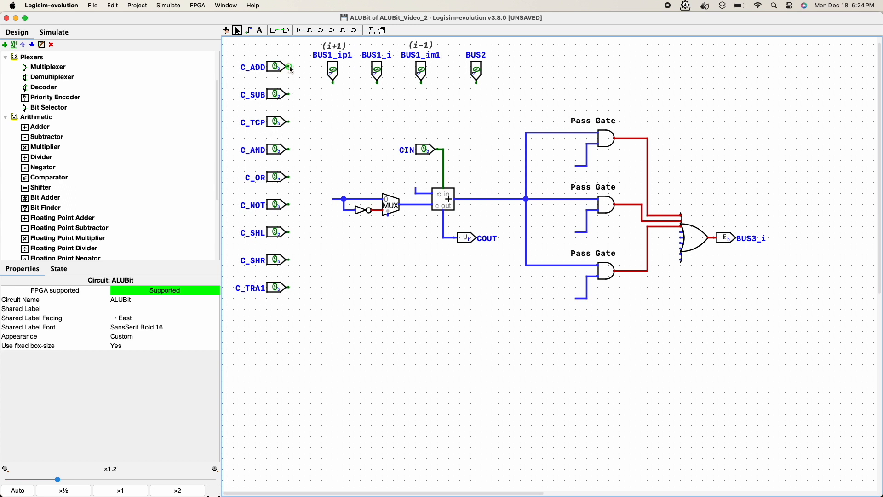
Try routing a direct wire from the C_ADD pin towards the first pass gate, and delete all its segments
mouse_move(290, 66)
left_mouse_down()
mouse_move(306, 94)
mouse_move(306, 139)
mouse_move(432, 143)
mouse_move(500, 161)
mouse_move(552, 161)
left_mouse_up()
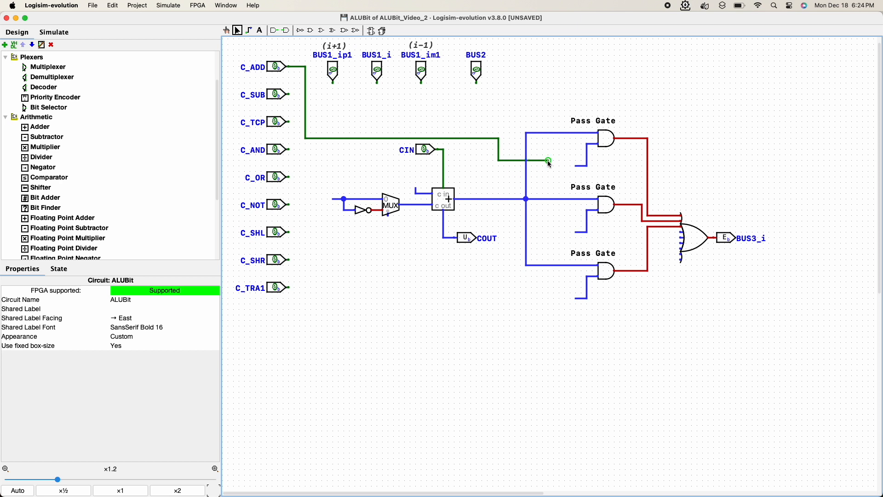
left_click_drag(549, 163, 527, 163)
left_click(509, 161)
key("Delete")
left_click(498, 148)
key("Delete")
left_click(481, 137)
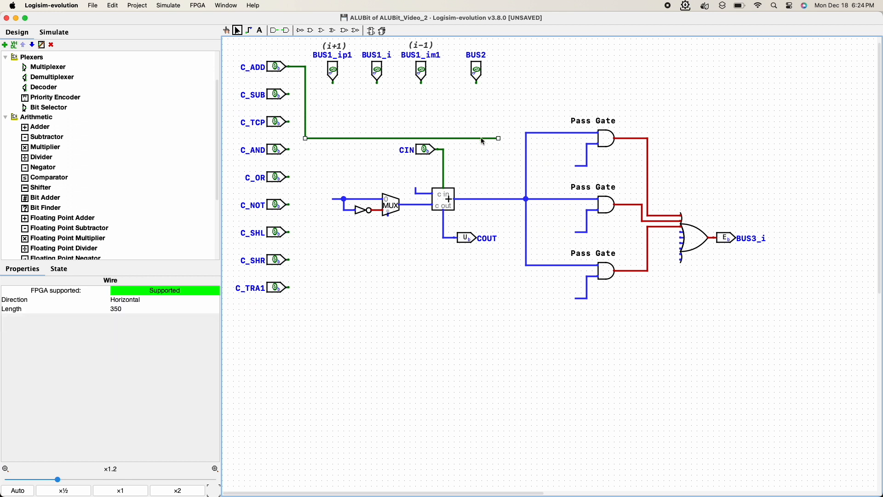
key("Delete")
left_click(306, 104)
key("Delete")
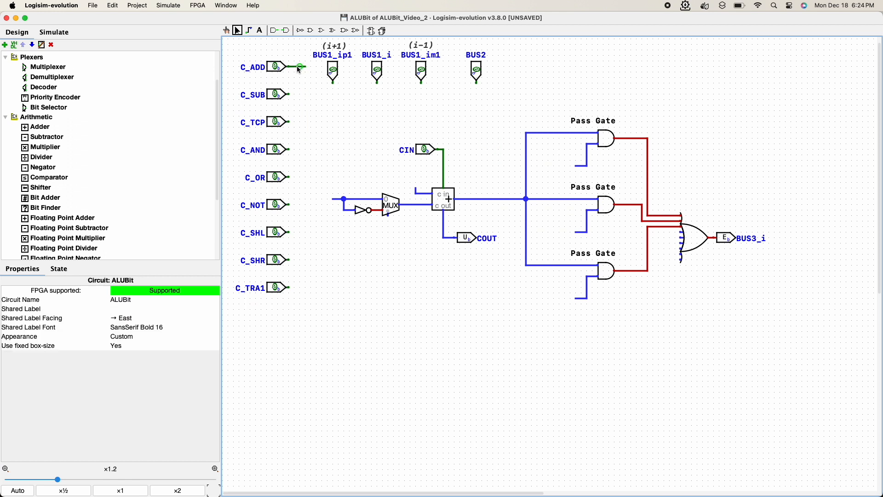
left_click(299, 69)
key("Delete")
Attach a west-facing Tunnel from the Wiring library to the C_ADD pin and label it C_ADD
left_click(6, 118)
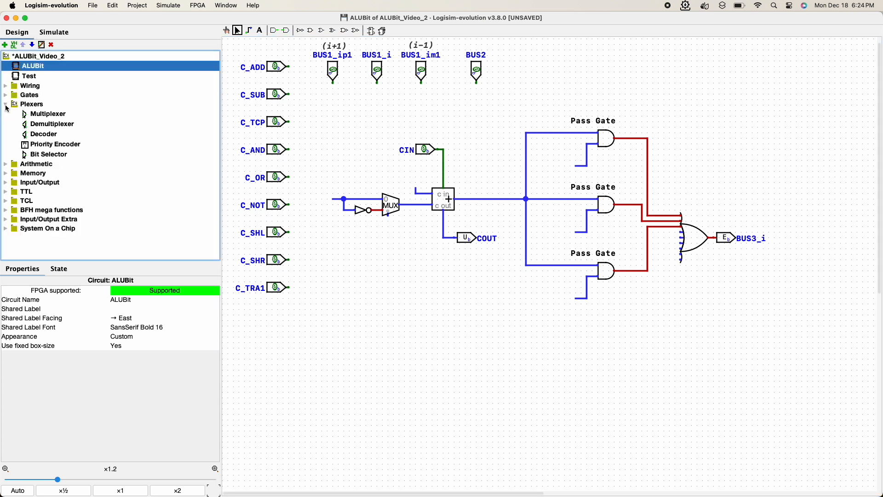
left_click(6, 105)
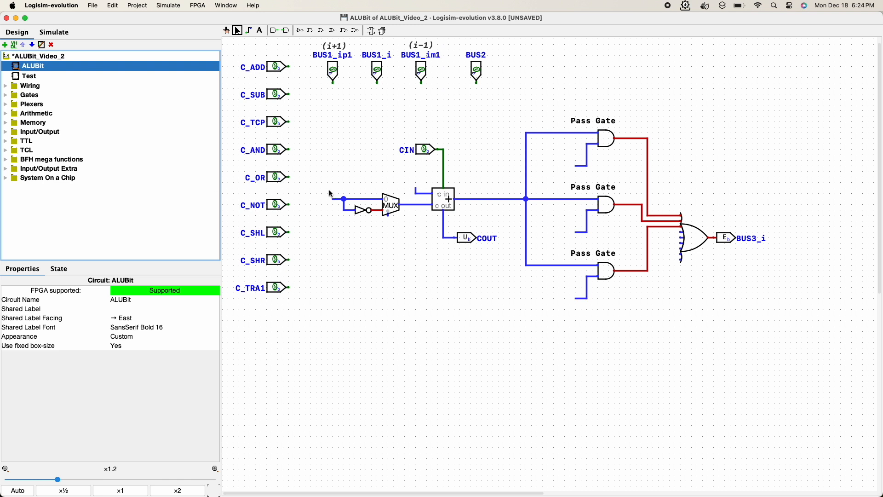
left_click(9, 87)
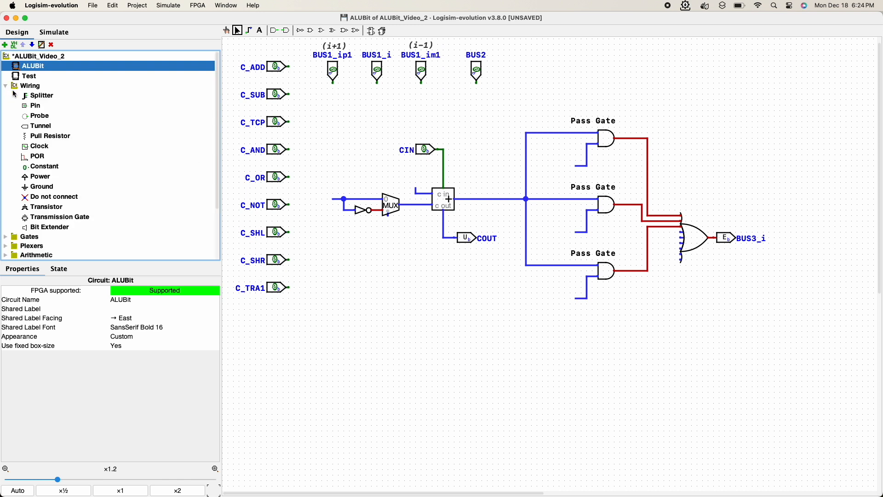
left_click(43, 129)
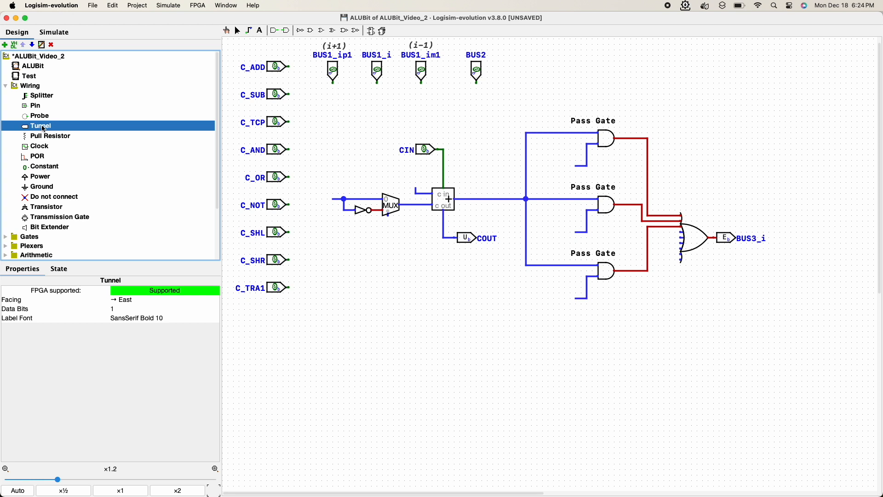
key("Left")
left_click(291, 67)
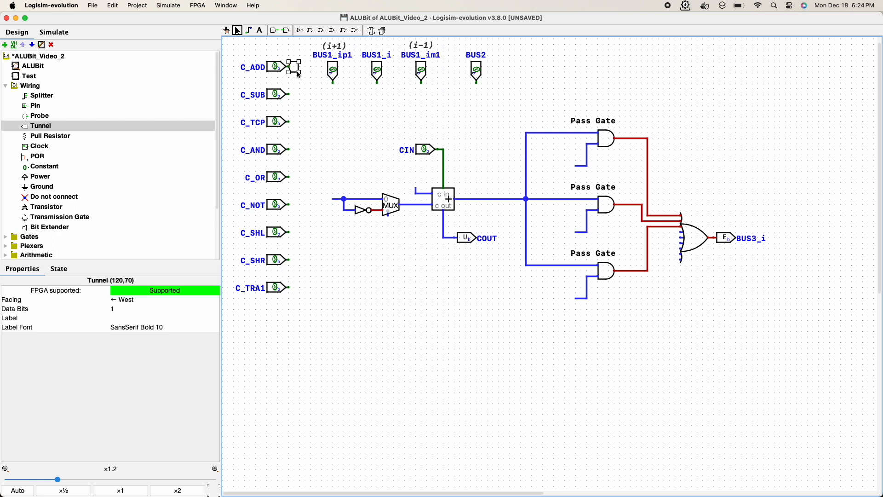
left_click(122, 319)
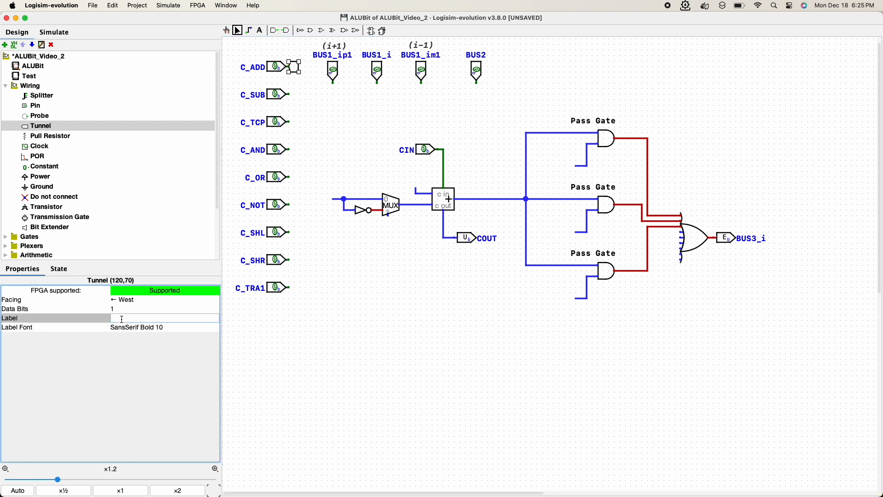
type("C_ADD")
key("Return")
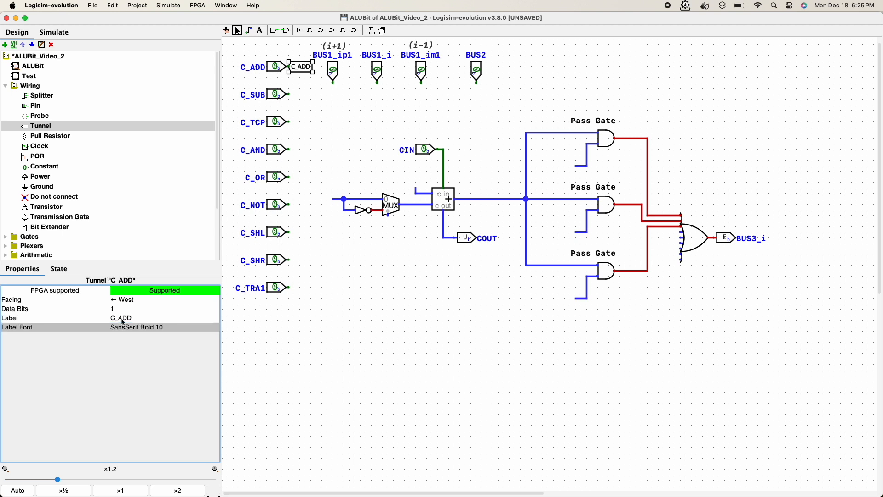
left_click(321, 123)
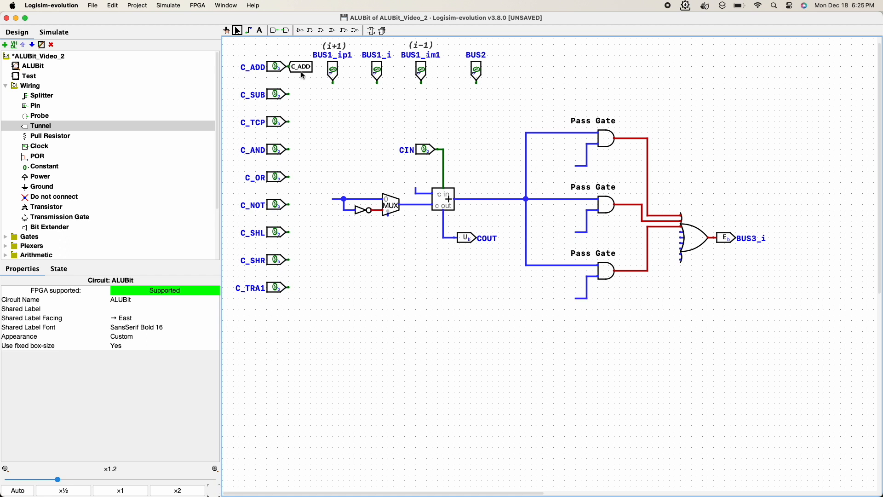
Attach an east-facing tunnel labelled C_ADD to the open input wire of the first pass gate
left_click(52, 127)
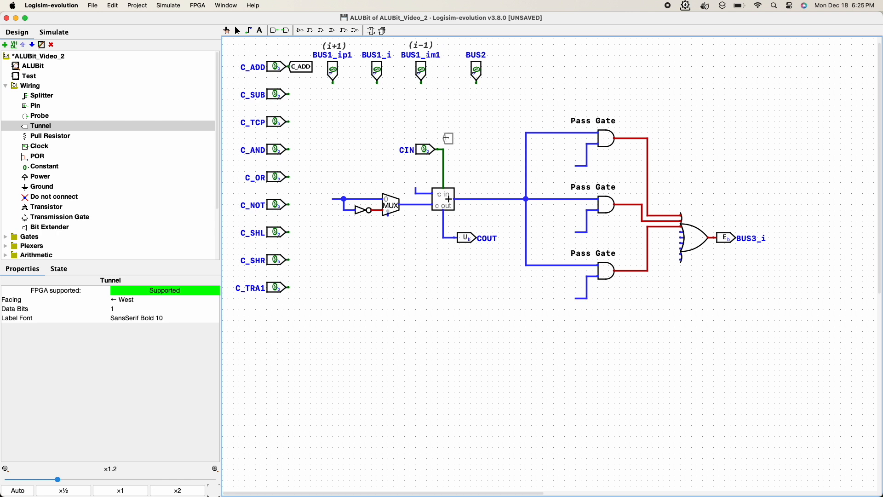
key("Right")
left_click(570, 166)
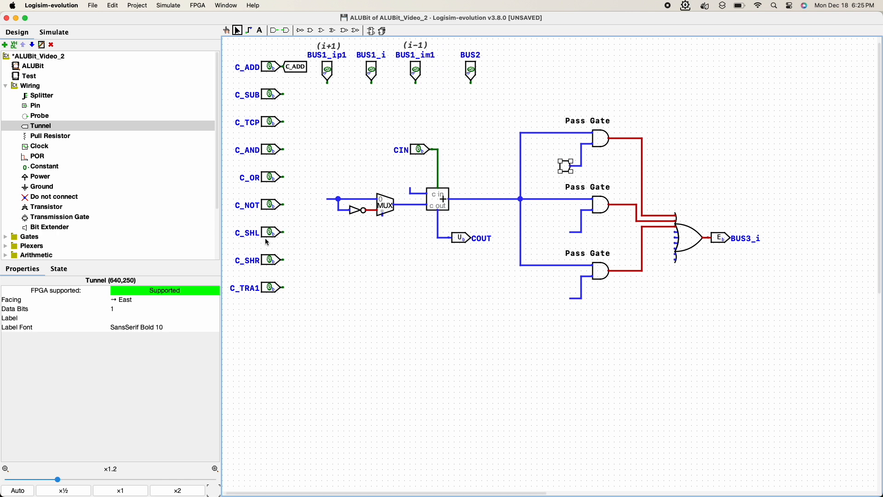
left_click(127, 317)
type("C_ADD")
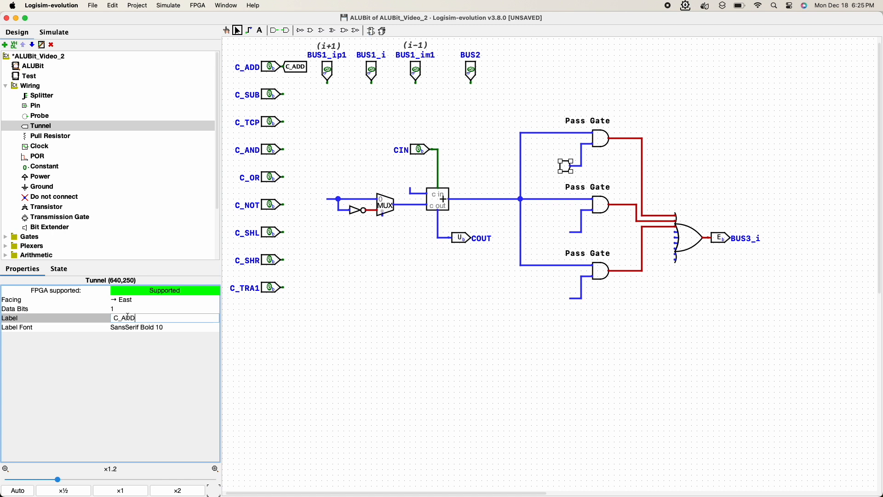
key("Return")
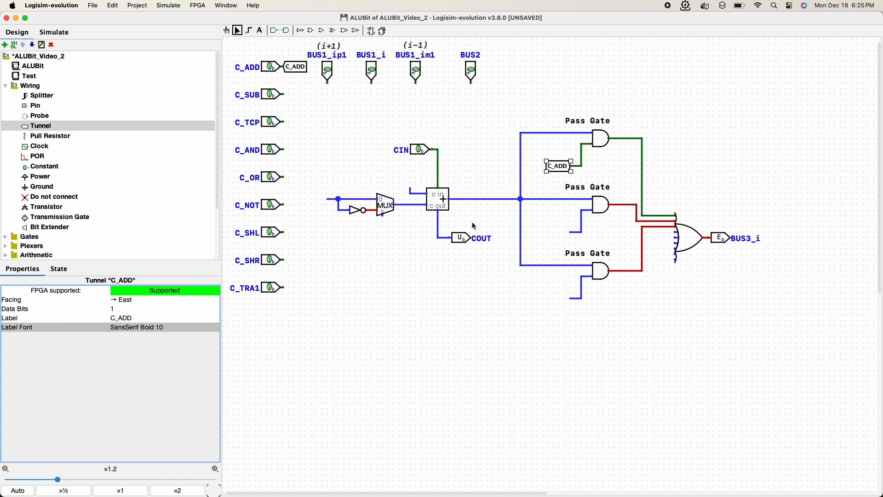
left_click(338, 121)
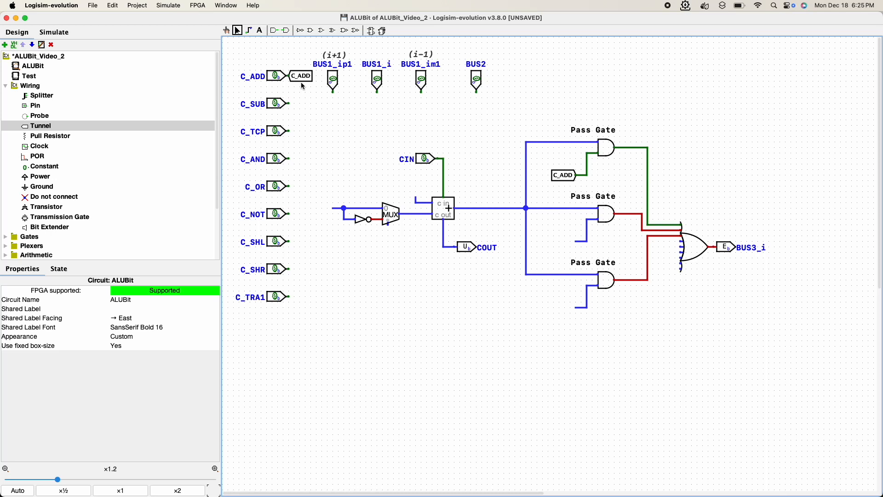
Examine the three pass-gate AND gates and the OR gate that combines their outputs
left_click(610, 151)
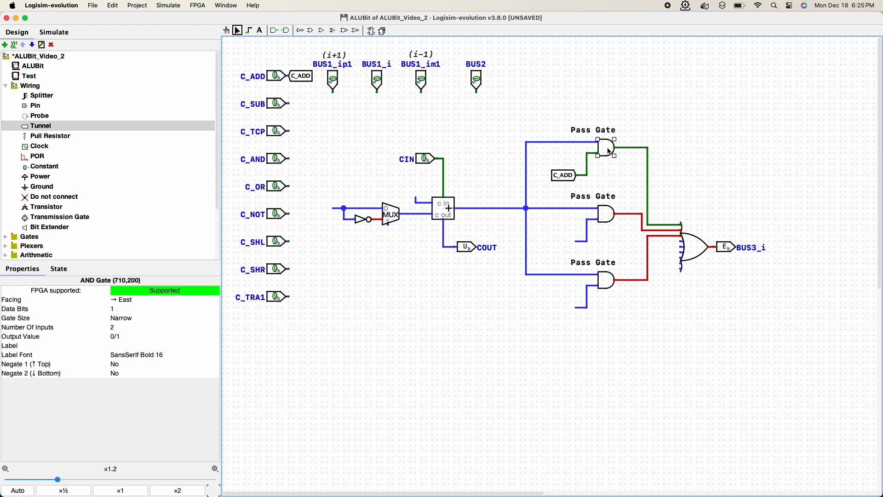
left_click(609, 214)
left_click(609, 287)
left_click(684, 223)
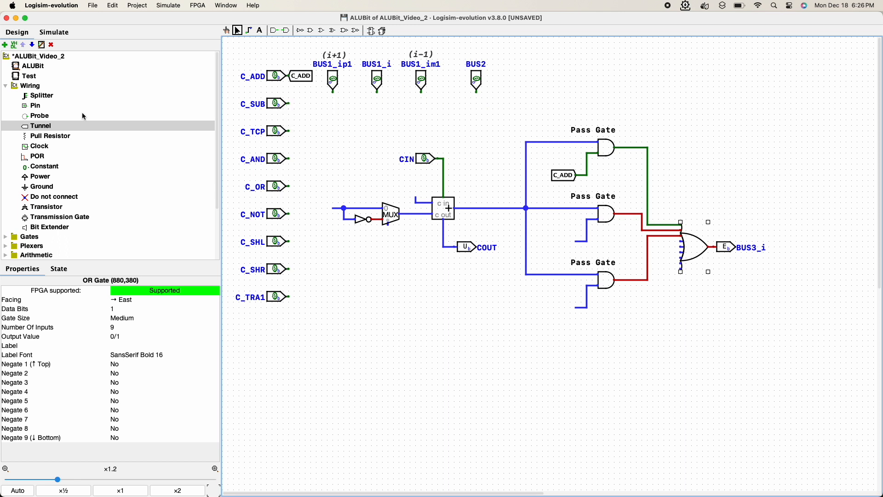
Attach west-facing tunnels labelled C_SUB and C_TCP to the C_SUB and C_TCP input pins
left_click(44, 126)
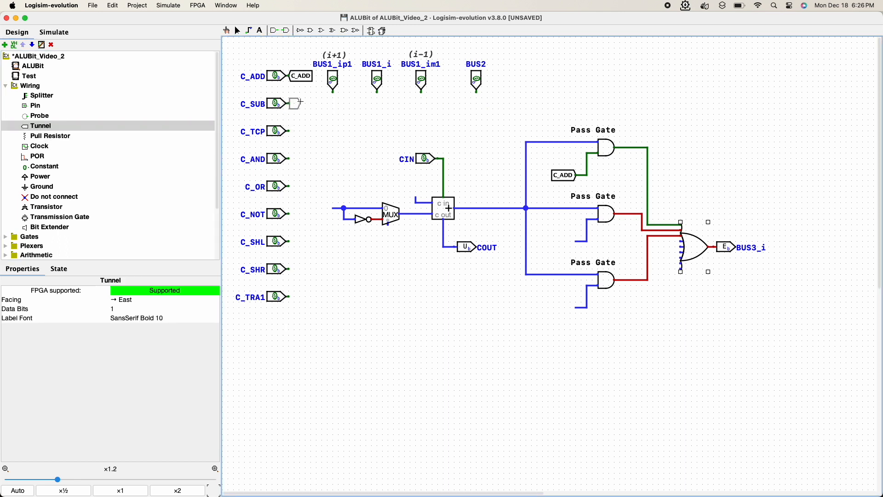
key("Left")
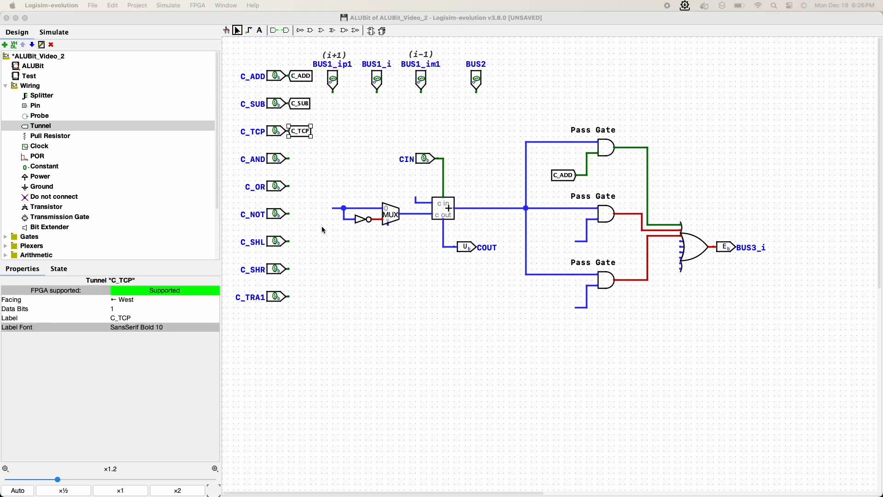
left_click(321, 225)
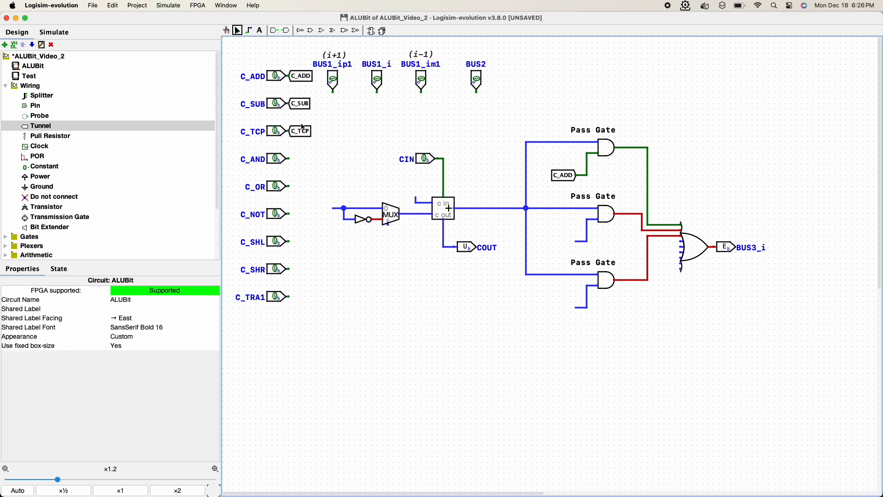
Duplicate the C_SUB tunnel, face the copy east, and attach it to the open input wire of the second pass gate
left_click(303, 105)
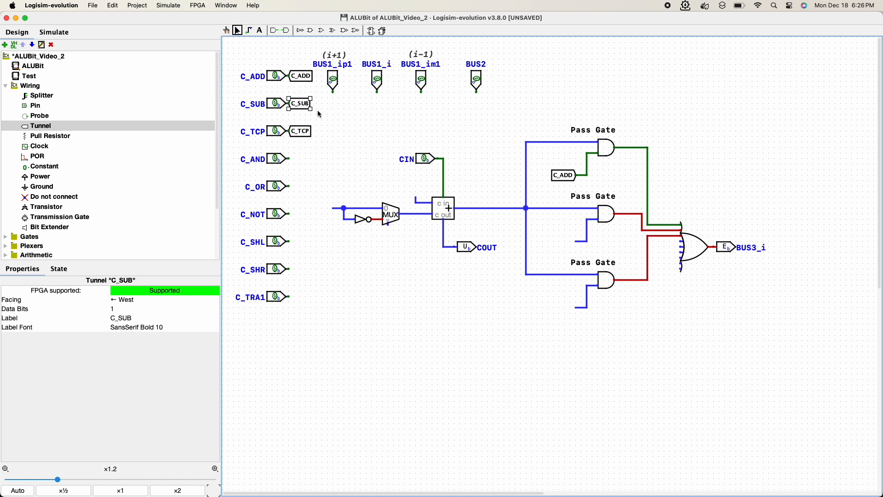
left_click_drag(303, 111, 307, 117)
key("Right")
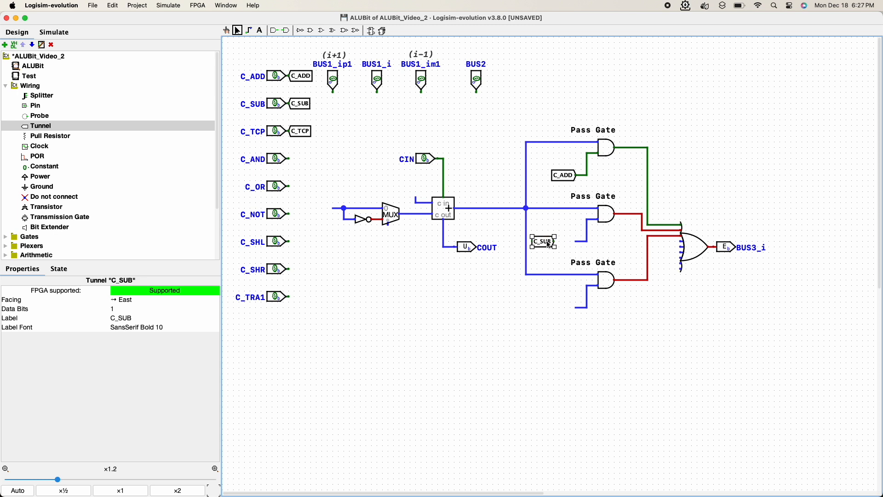
left_click(544, 244)
left_click_drag(545, 244, 564, 241)
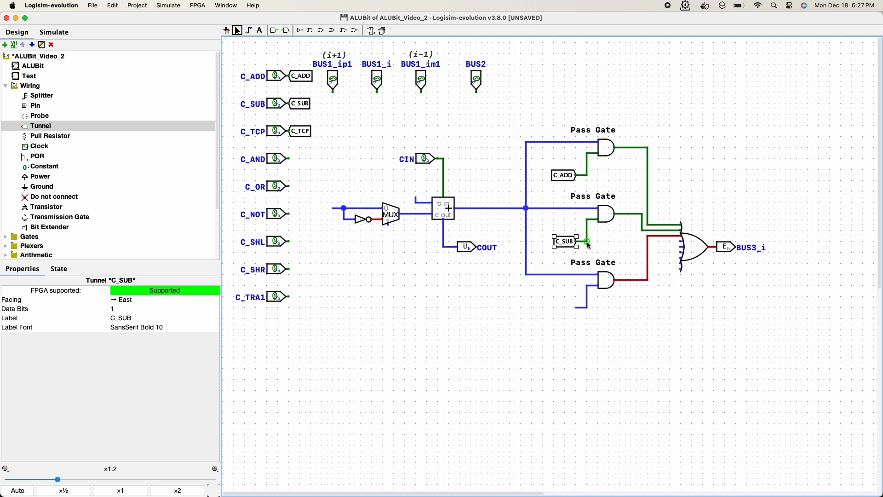
Duplicate the C_TCP tunnel, face the copy east, and attach it to the open input wire of the third pass gate
left_click(303, 133)
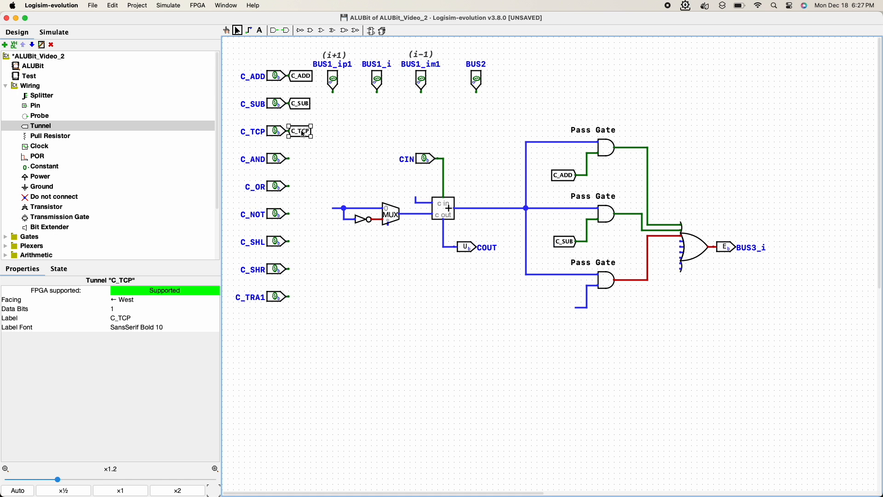
left_click_drag(304, 133, 567, 307)
key("Right")
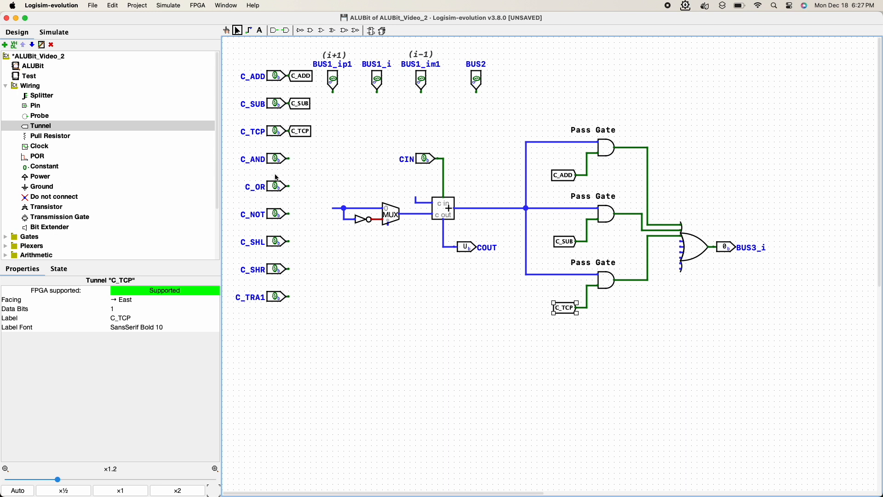
Test the second pass gate by switching the C_SUB input pin on and back off
left_click(226, 31)
left_click(276, 105)
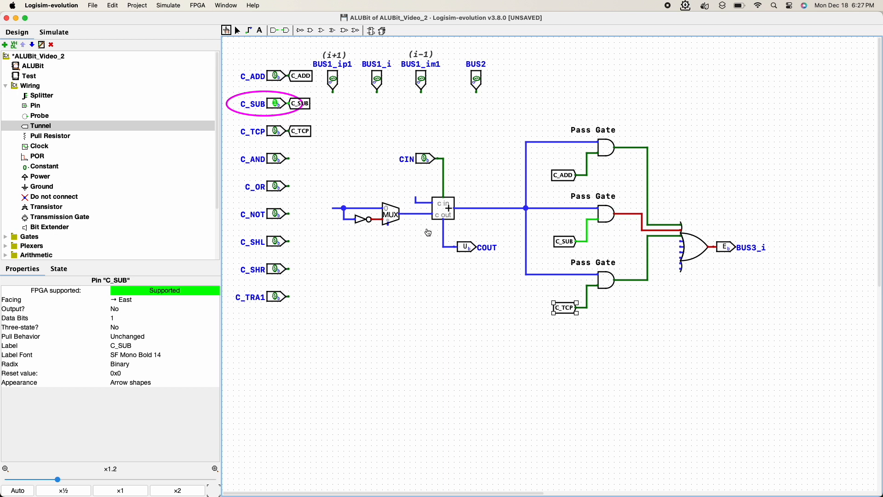
left_click(276, 106)
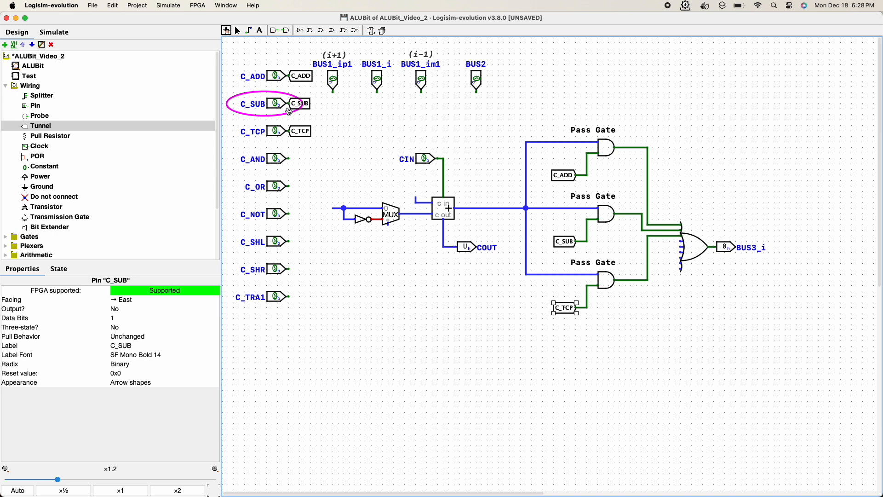
Place a narrow two-input AND gate below the three pass gates
left_click(311, 31)
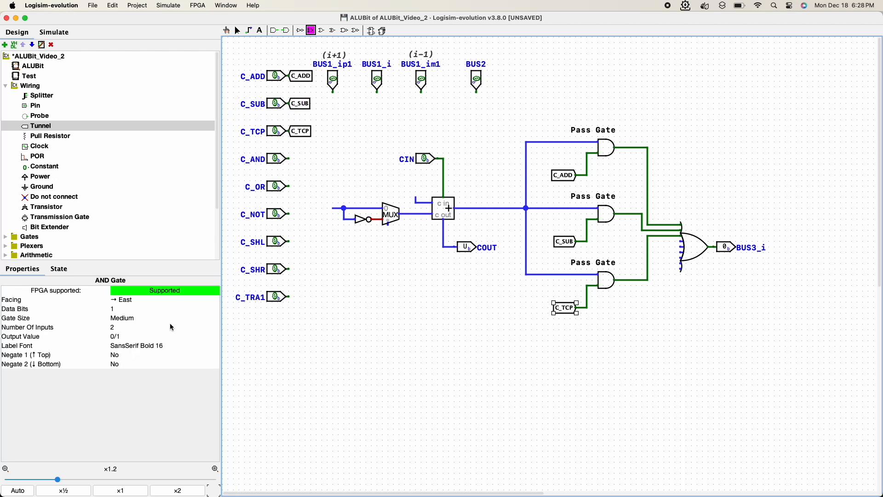
left_click(128, 319)
left_click(128, 328)
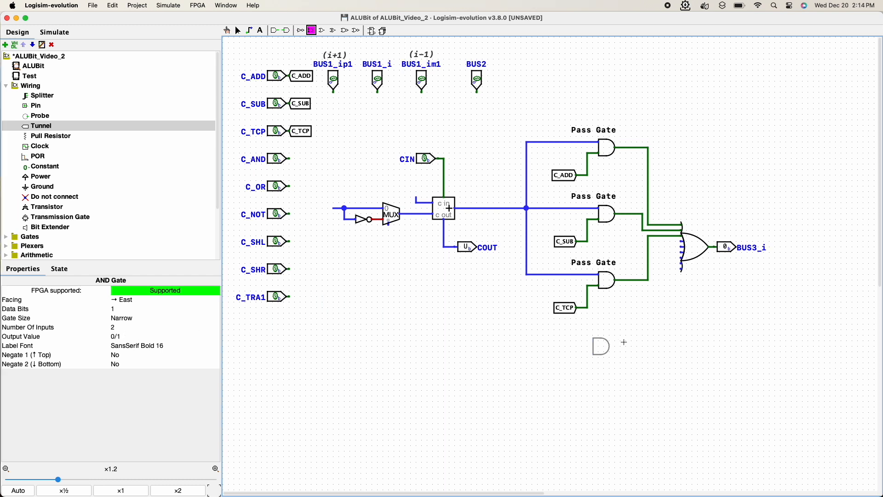
left_click(611, 341)
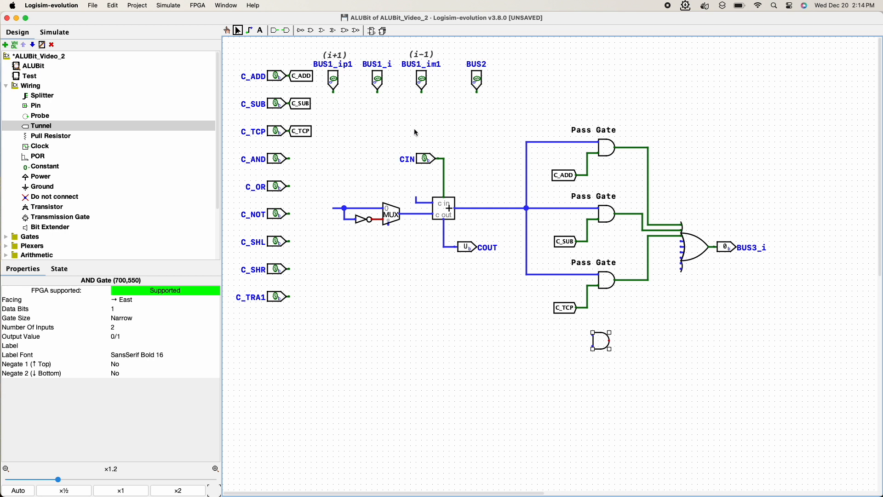
Attach a north-facing tunnel labelled B1i to the BUS1_i input pin
left_click(50, 129)
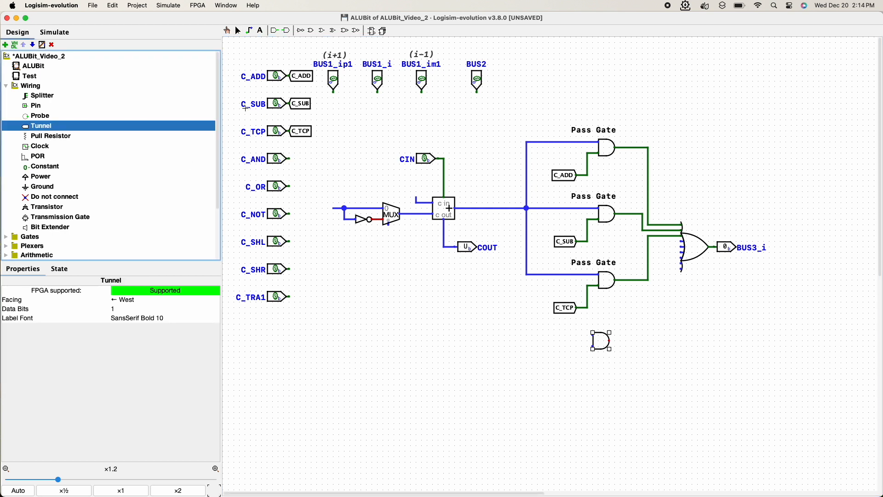
key("Up")
left_click(374, 100)
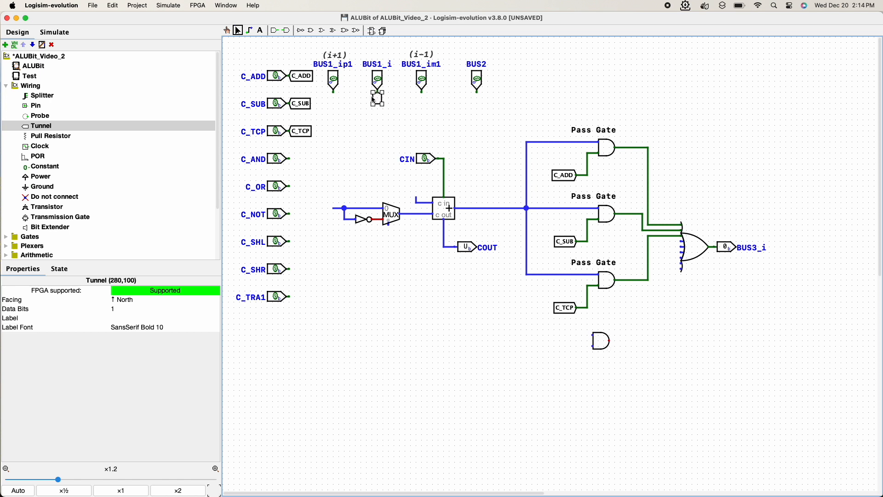
left_click(126, 317)
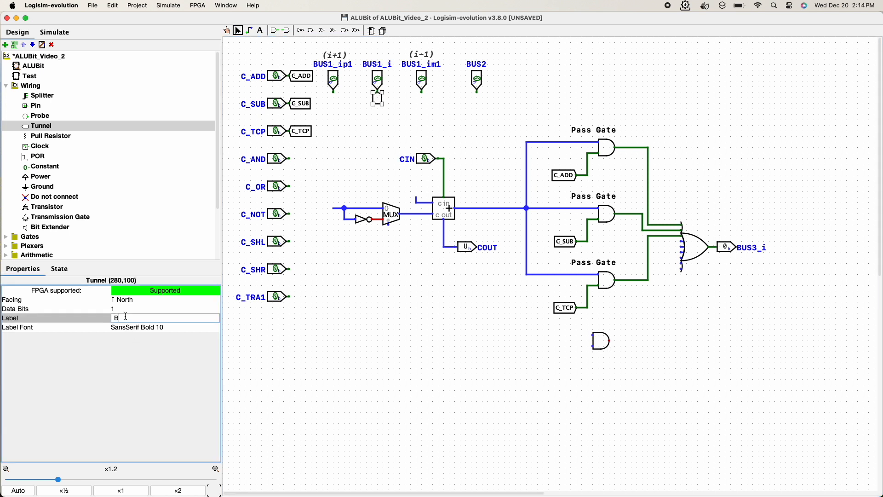
key("Return")
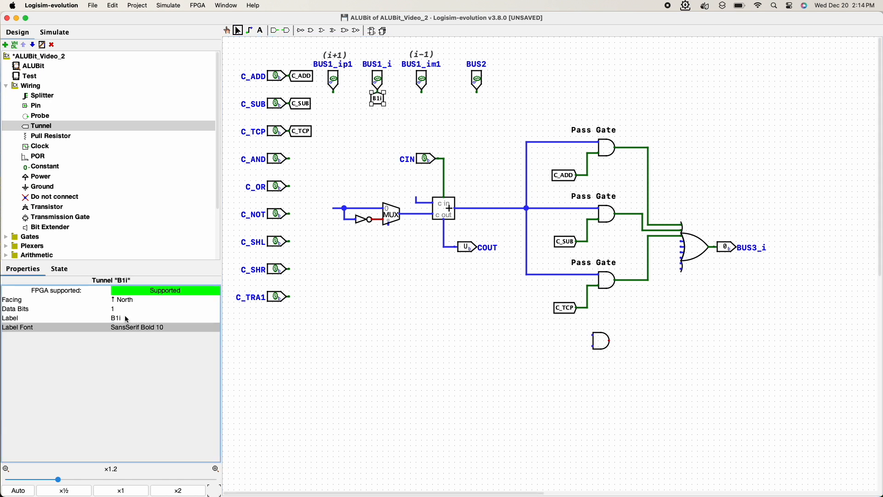
Attach a north-facing tunnel labelled B2i to the BUS2 input pin
left_click(79, 124)
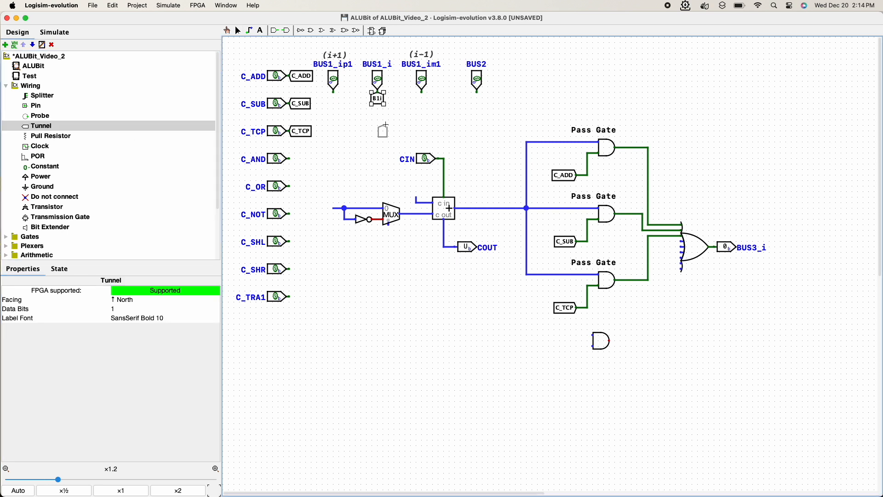
left_click(478, 101)
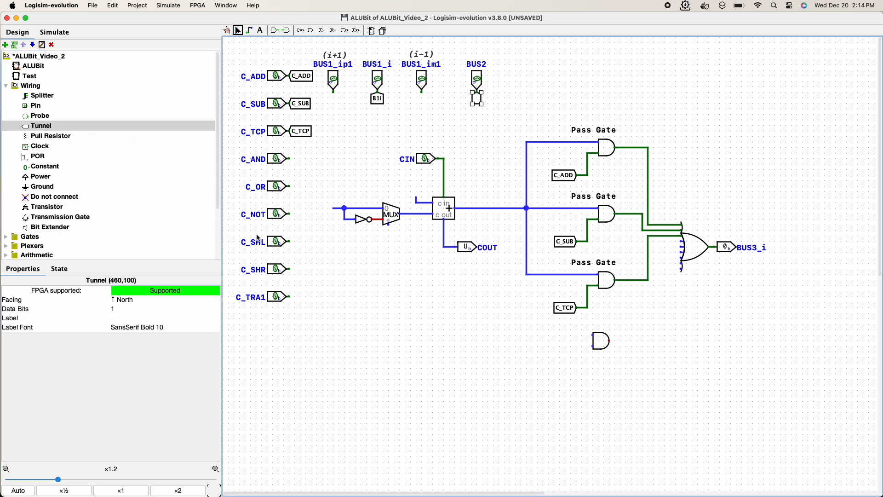
left_click(117, 318)
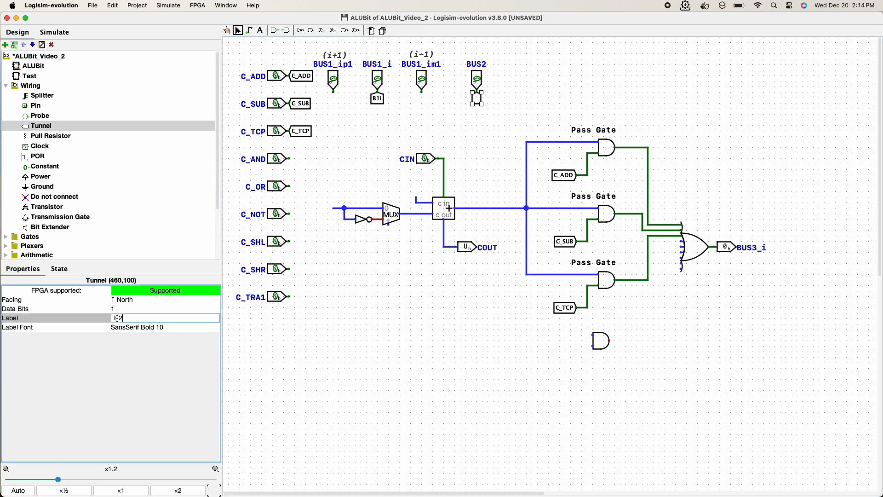
type("B2i")
key("Return")
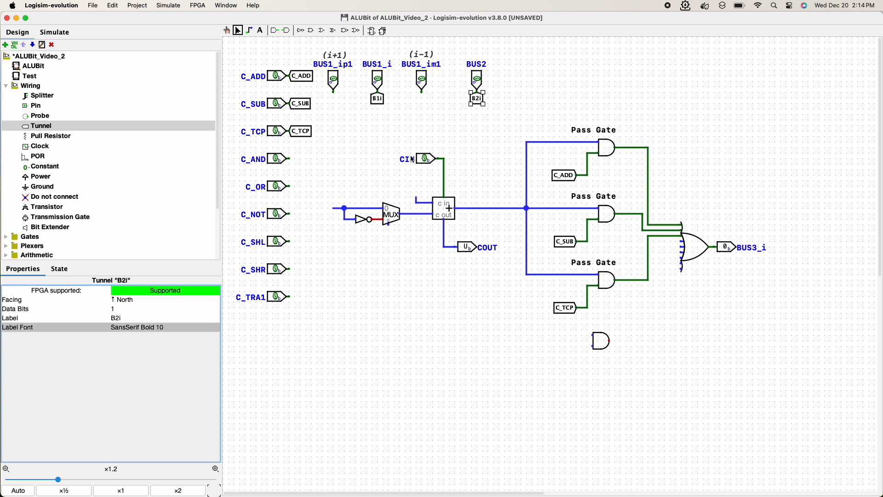
Wire an east-facing copy of the B1i tunnel to the new AND gate's upper input and move the gate closer to the tunnel
left_click(377, 102)
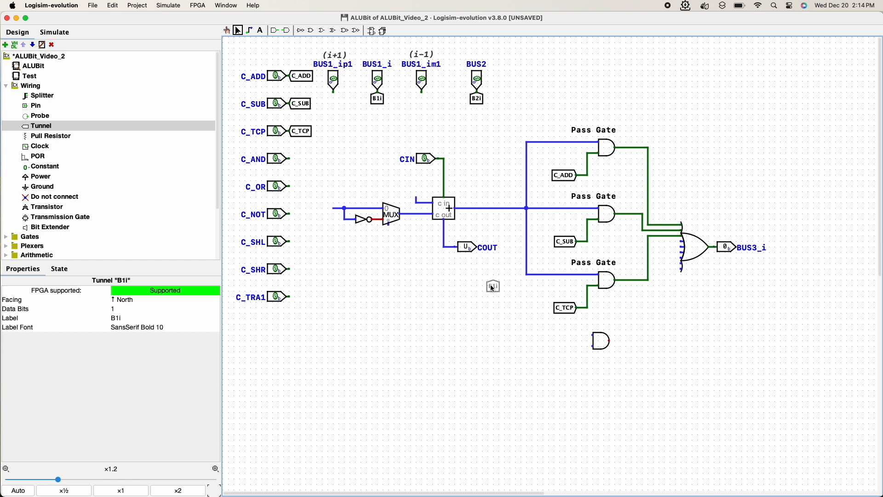
key("Right")
left_click(588, 336)
left_click_drag(586, 336, 507, 336)
left_click_drag(606, 348, 550, 347)
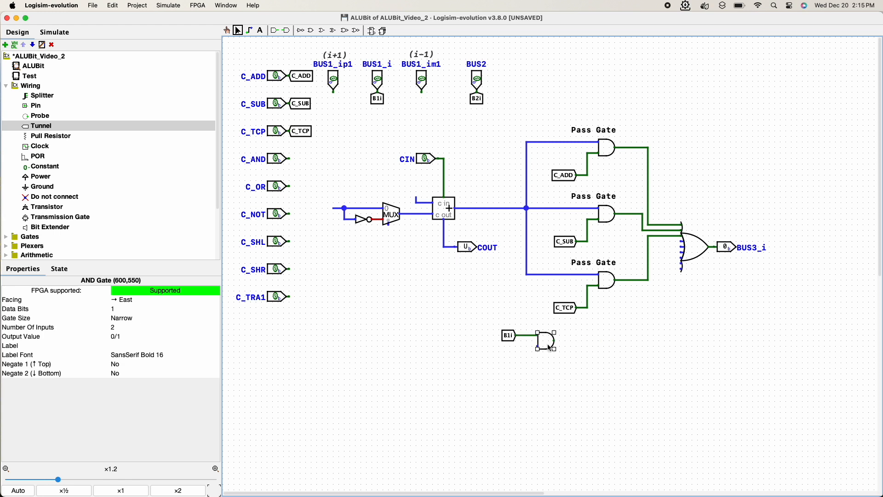
left_click(296, 359)
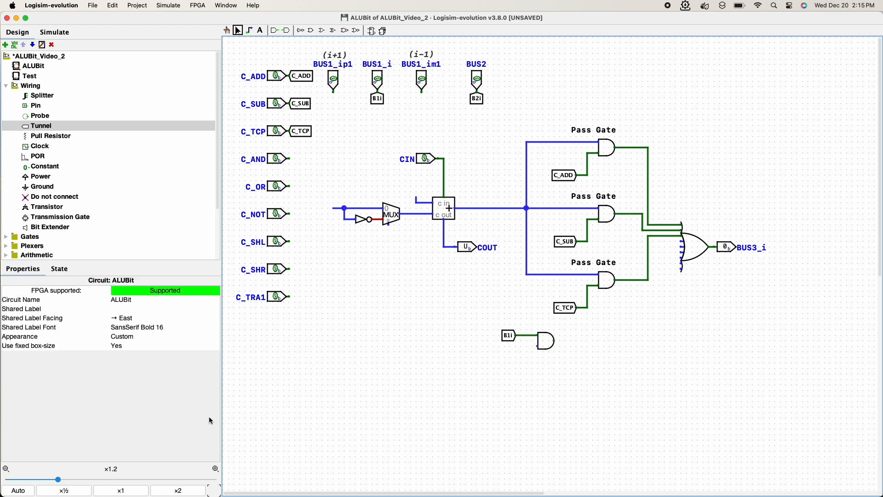
left_click(7, 469)
left_click(7, 470)
left_click(7, 469)
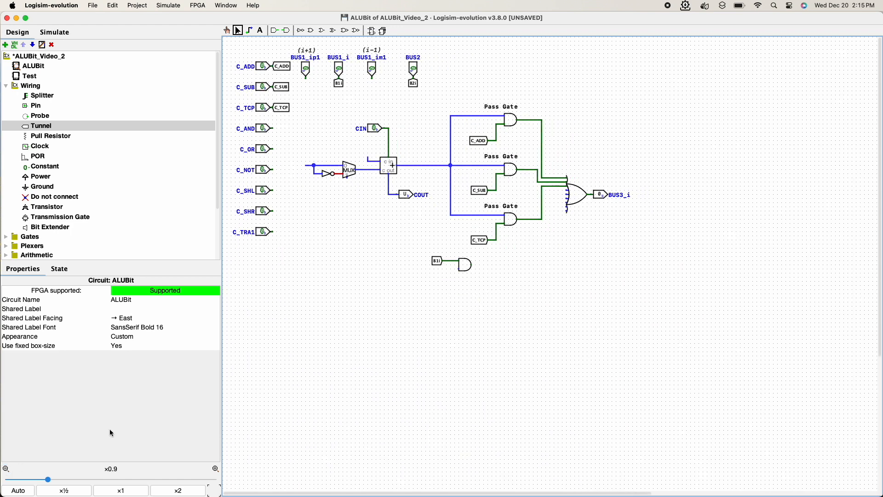
left_click_drag(601, 294, 236, 44)
left_click(506, 256)
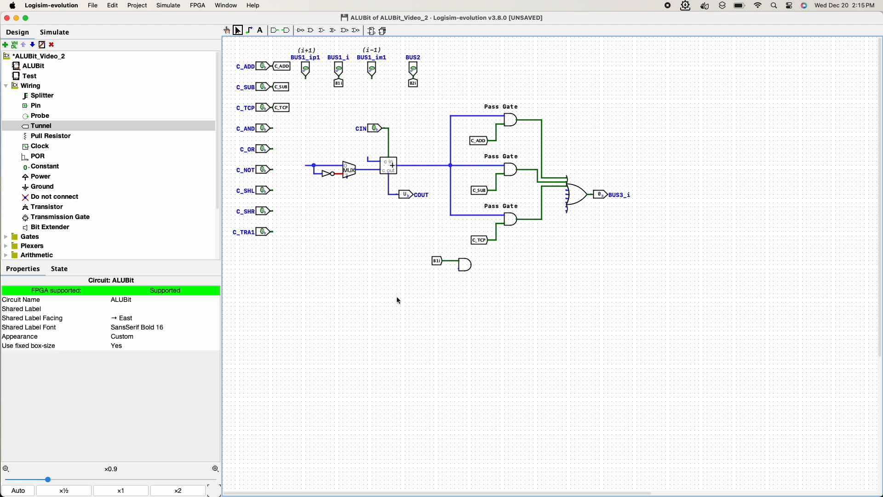
left_click(214, 470)
left_click(215, 470)
left_click(215, 469)
scroll(313, 323, "up", 3)
scroll(313, 322, "left", 2)
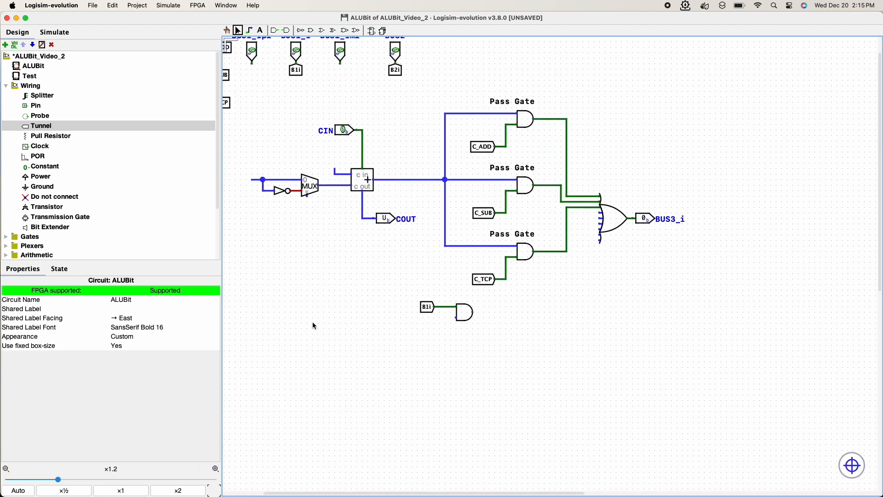
scroll(313, 322, "up", 1)
scroll(312, 323, "left", 3)
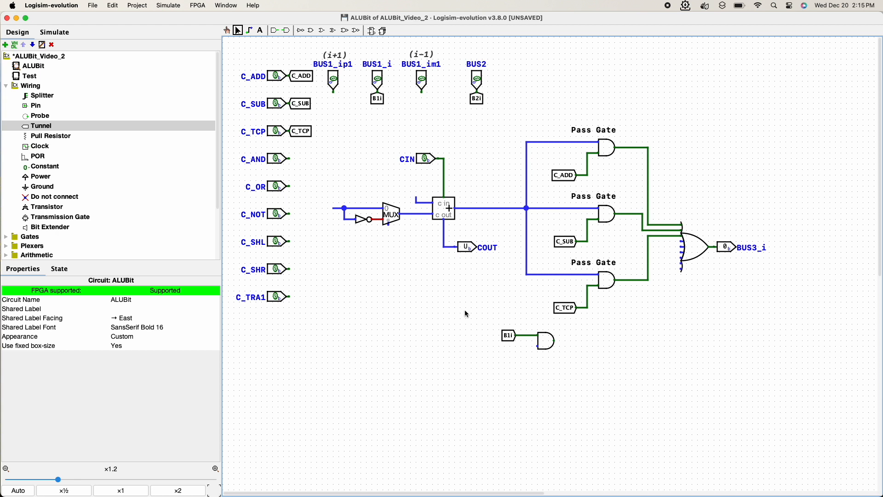
Duplicate the B2i tunnel, face the copy east, and connect it to the new AND gate's lower input
left_click(476, 100)
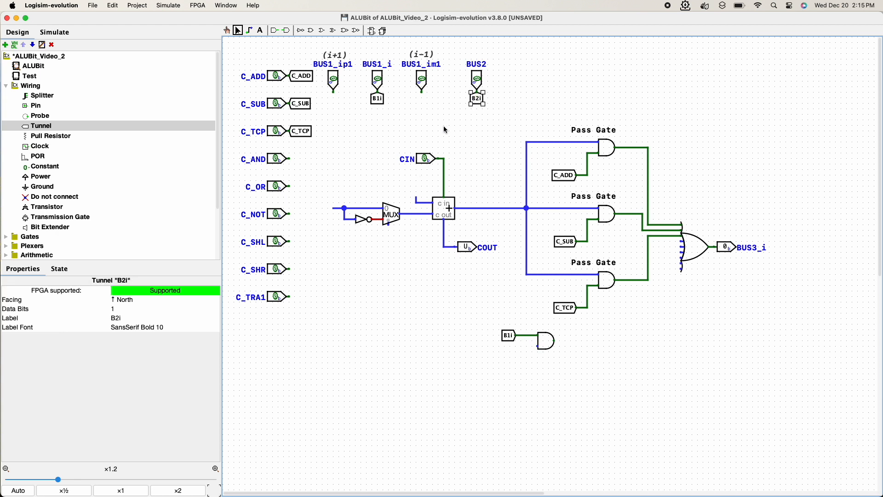
key("super+d")
key("Right")
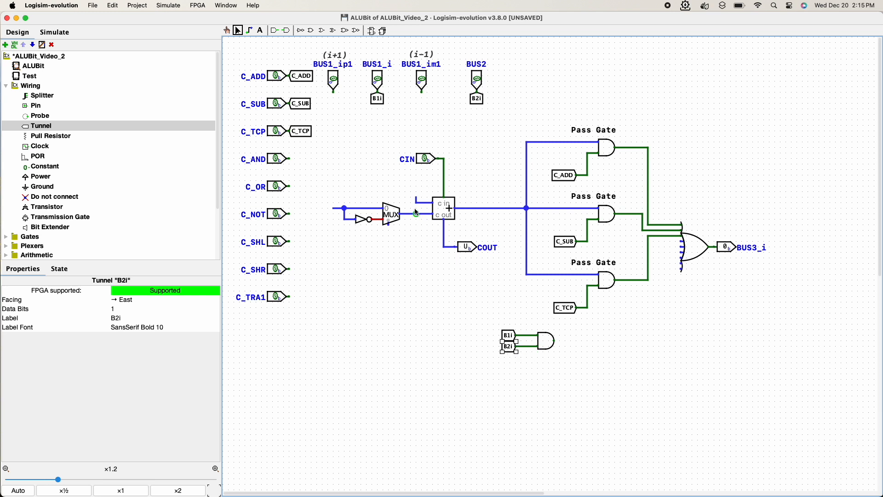
Wire a second narrow AND gate between the B1i/B2i gate and the OR gate's next free input, with an open wire at its lower input
left_click(312, 31)
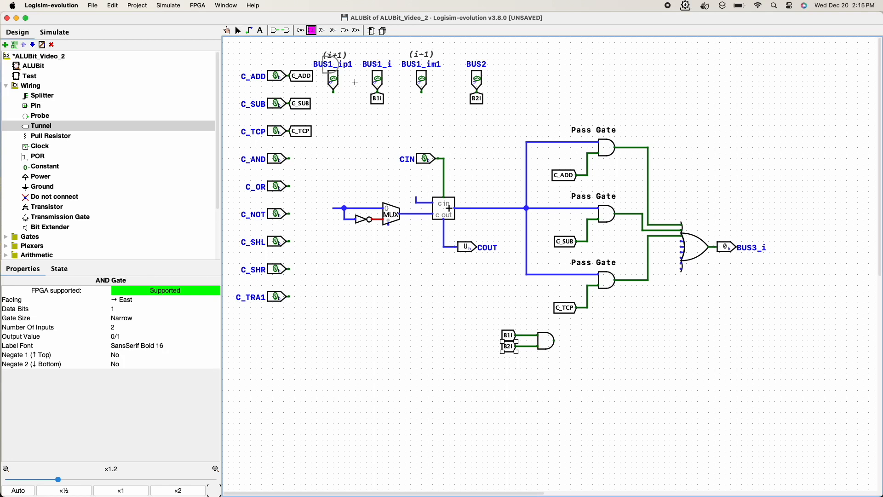
left_click(592, 347)
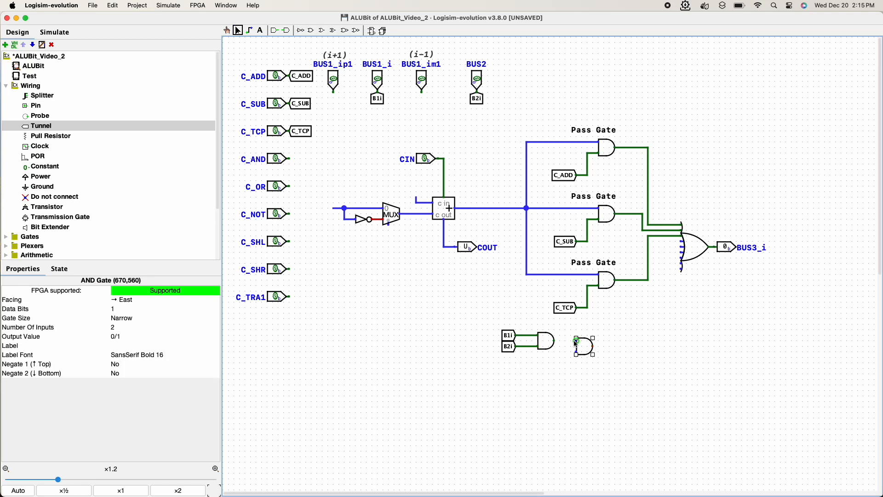
left_click_drag(578, 340, 555, 341)
left_click_drag(593, 347, 682, 245)
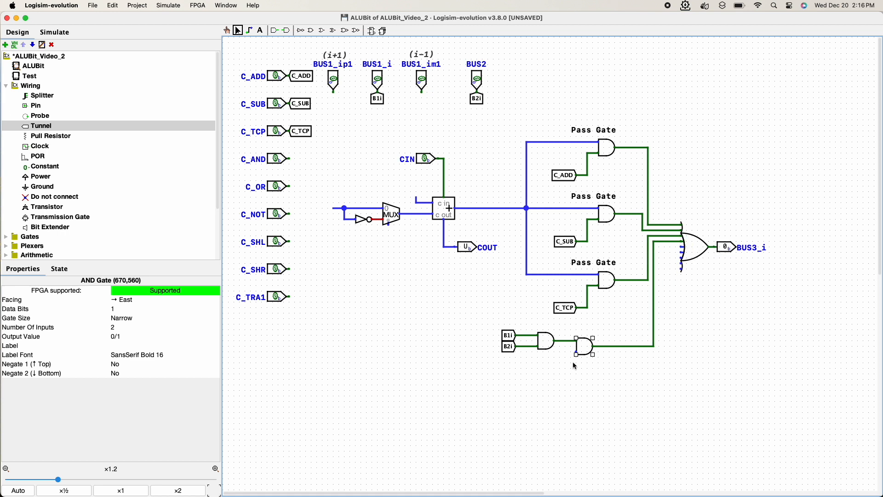
mouse_move(575, 353)
left_mouse_down()
mouse_move(561, 372)
mouse_move(541, 374)
left_mouse_up()
Attach a west-facing tunnel labelled C_AND to the C_AND input pin
left_click(120, 123)
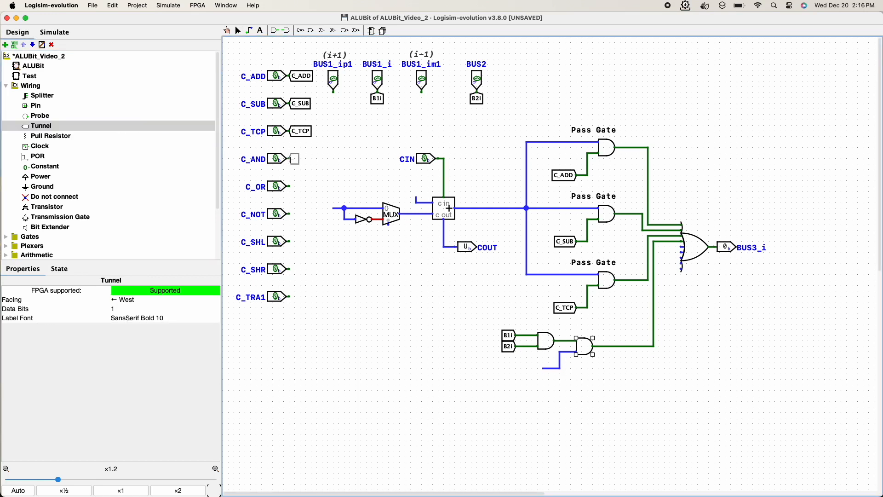
left_click(290, 159)
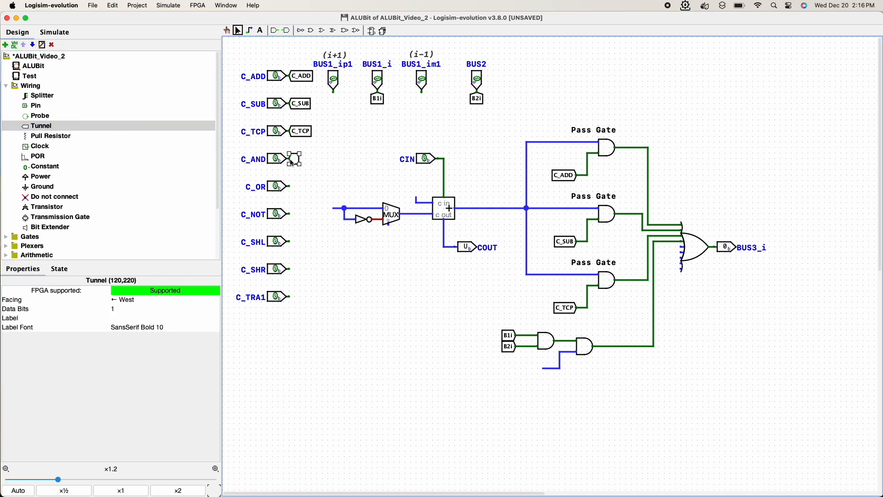
left_click(136, 317)
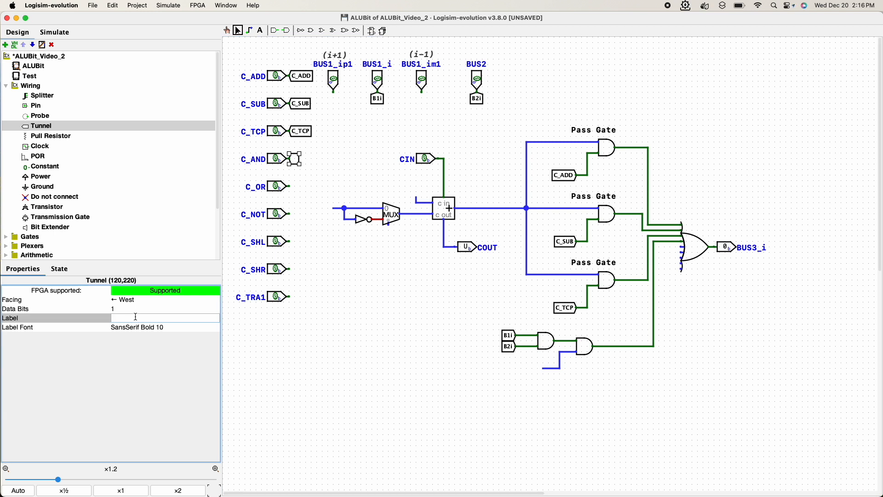
key("Return")
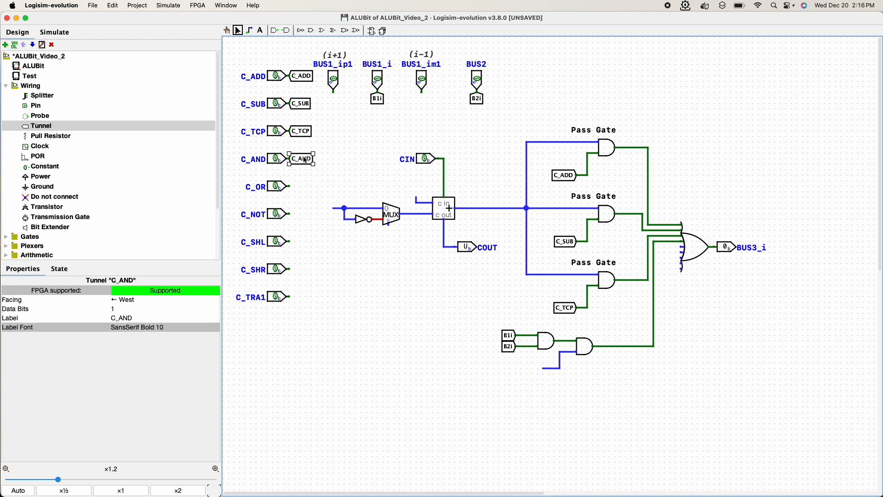
Duplicate the C_AND tunnel, face the copy east, and attach it to the second AND gate's open input wire
left_click_drag(306, 162, 310, 167)
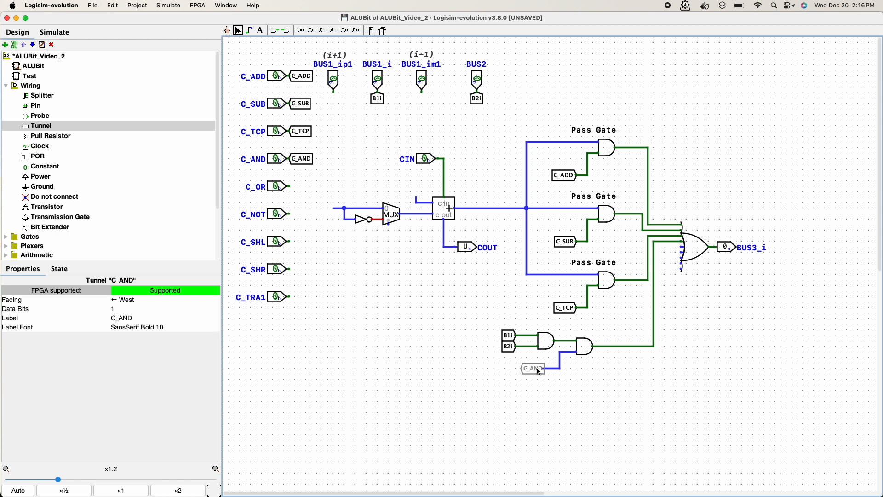
key("Right")
left_click(524, 370)
left_click_drag(521, 369, 528, 371)
left_click(418, 308)
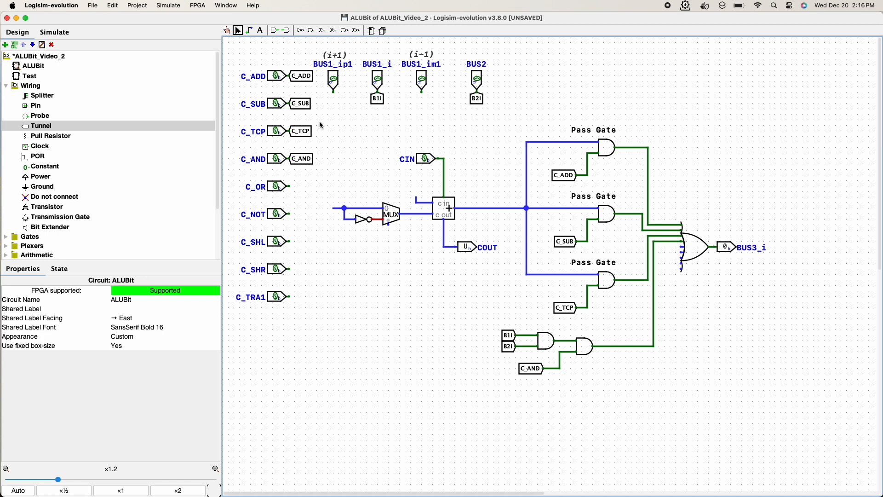
Test the AND operation by setting the C_AND, BUS1_i and BUS2 input pins to 1
left_click(227, 30)
left_click(275, 159)
left_click(382, 79)
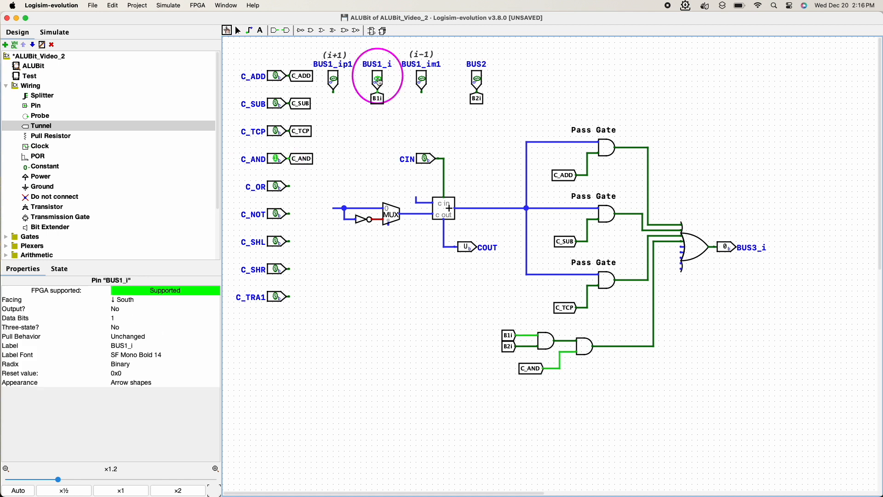
left_click(477, 81)
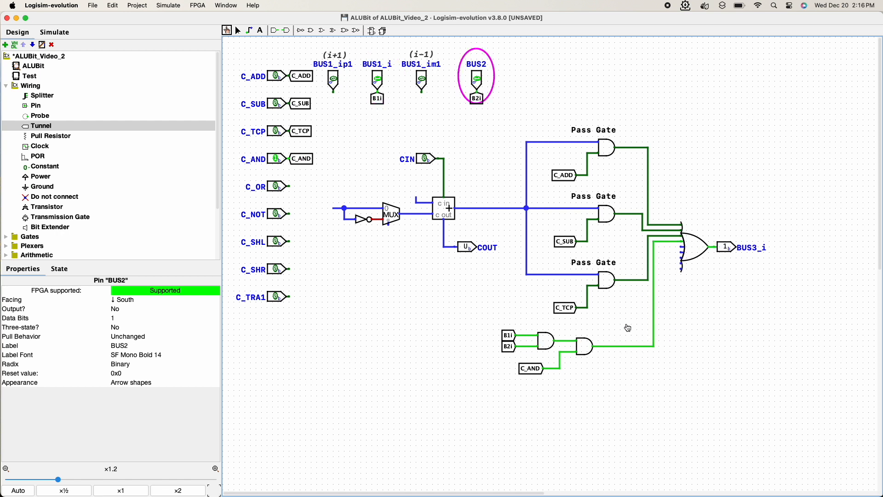
Switch the C_AND input pin back to 0 and set the C_NOT input pin to 1
left_click(278, 157)
left_click(276, 215)
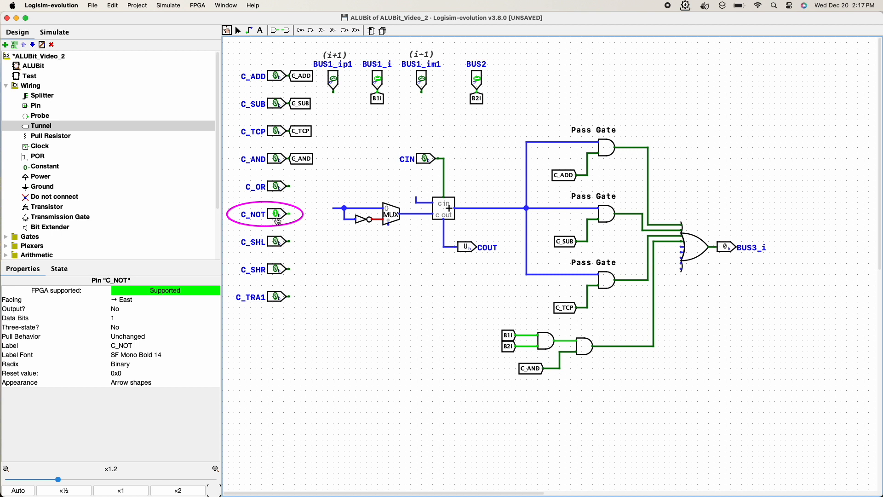
left_click(278, 214)
left_click(300, 31)
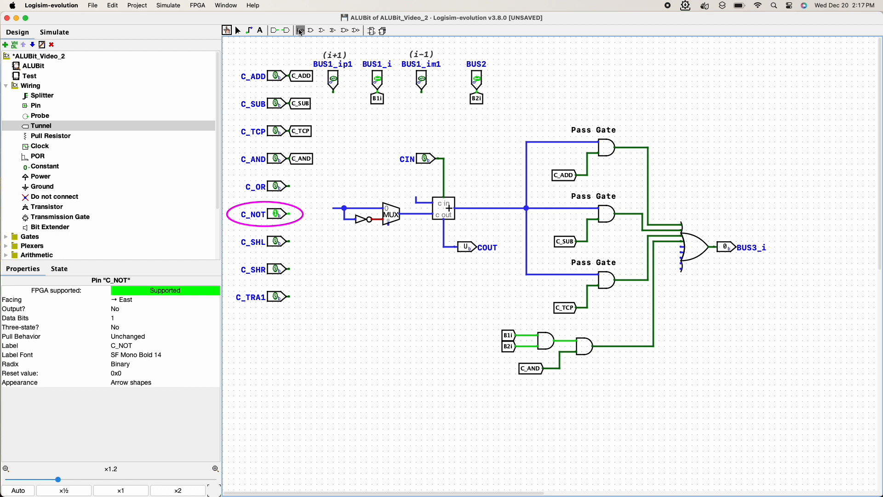
left_click(538, 413)
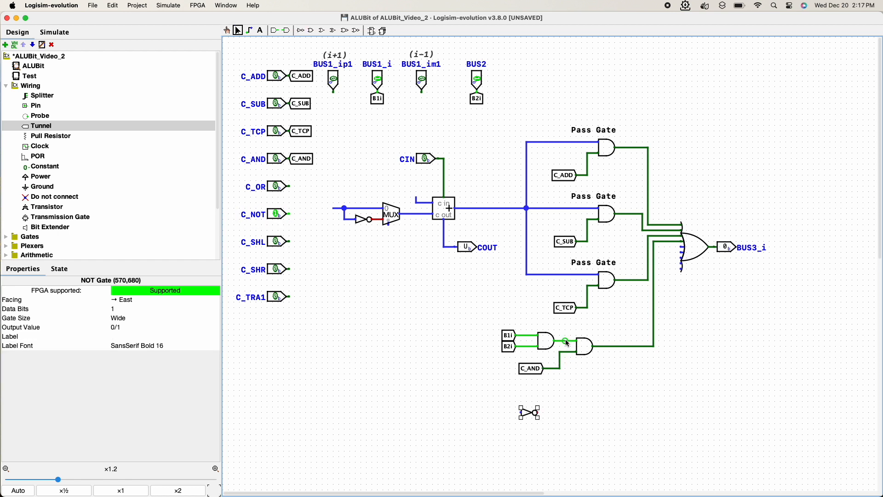
left_click_drag(500, 396, 566, 425)
key("Delete")
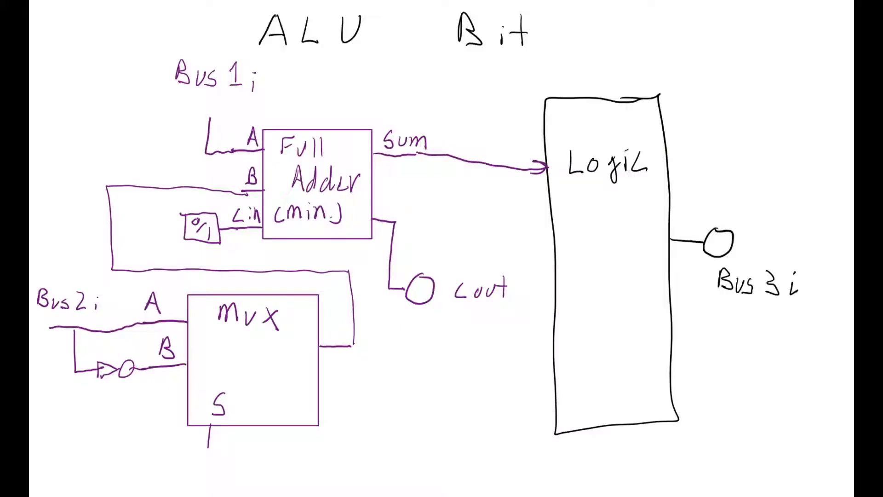
mouse_move(391, 120)
left_mouse_down()
mouse_move(304, 87)
mouse_move(226, 138)
mouse_move(248, 240)
mouse_move(391, 217)
mouse_move(404, 116)
mouse_move(325, 94)
left_mouse_up()
left_click_drag(346, 198, 284, 191)
mouse_move(367, 131)
left_mouse_down()
mouse_move(255, 138)
mouse_move(346, 243)
mouse_move(357, 151)
left_mouse_up()
mouse_move(368, 275)
left_mouse_down()
mouse_move(262, 268)
mouse_move(345, 372)
mouse_move(370, 274)
left_mouse_up()
mouse_move(254, 388)
left_mouse_down()
mouse_move(362, 383)
mouse_move(306, 462)
mouse_move(377, 389)
left_mouse_up()
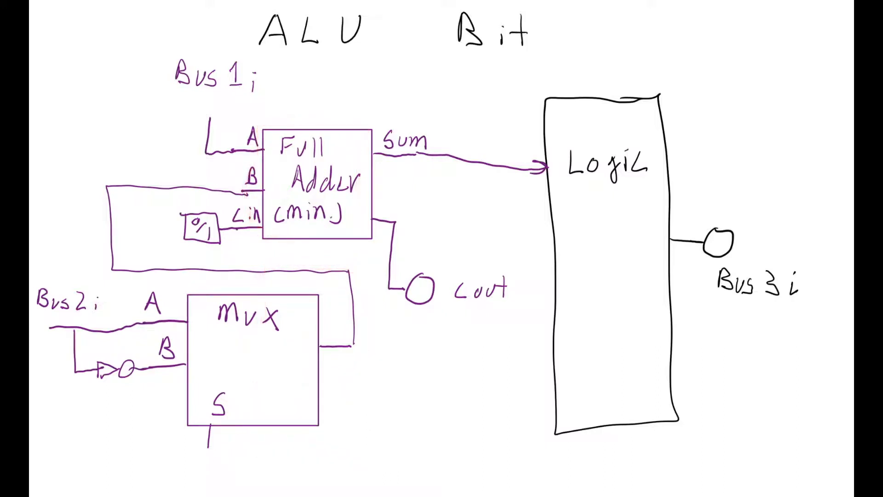